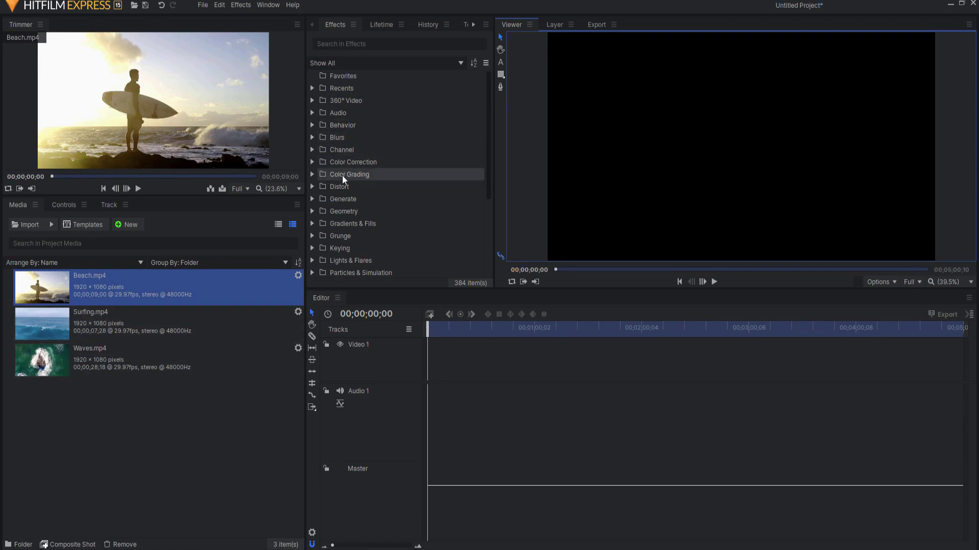
# Find Grading Transfer under Color Grading effects and check its Color: LUT add-on badge
pyautogui.click(312, 174)
pyautogui.scroll(-3, 342, 182)
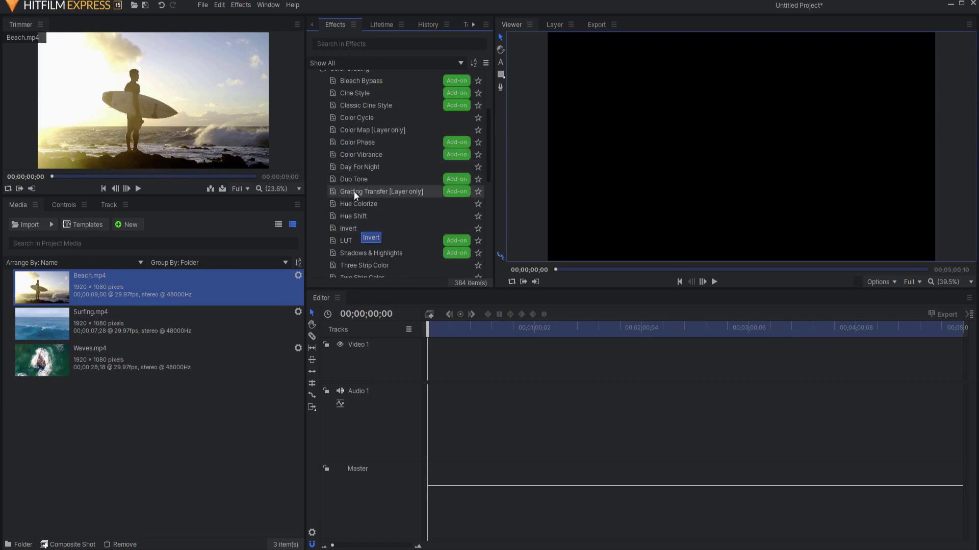
pyautogui.click(353, 191)
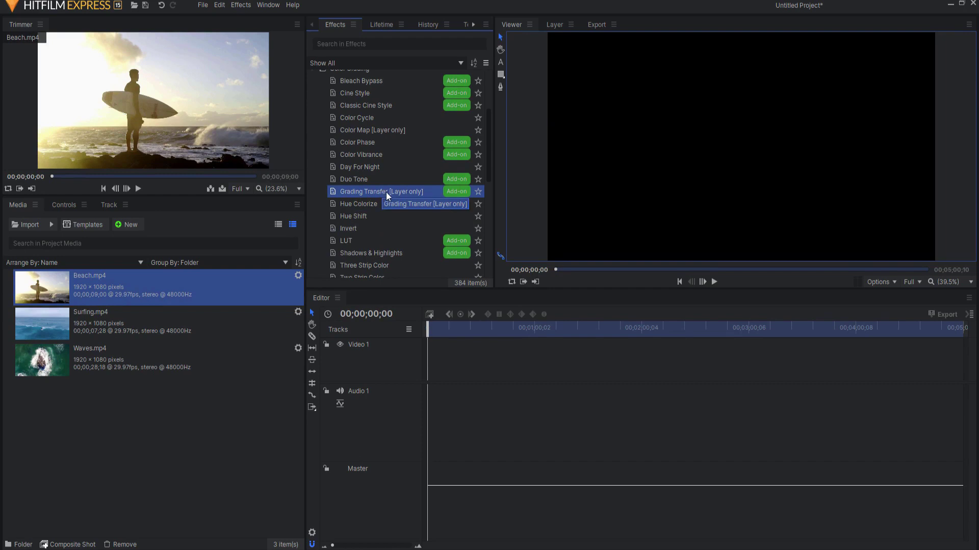
pyautogui.moveTo(456, 195)
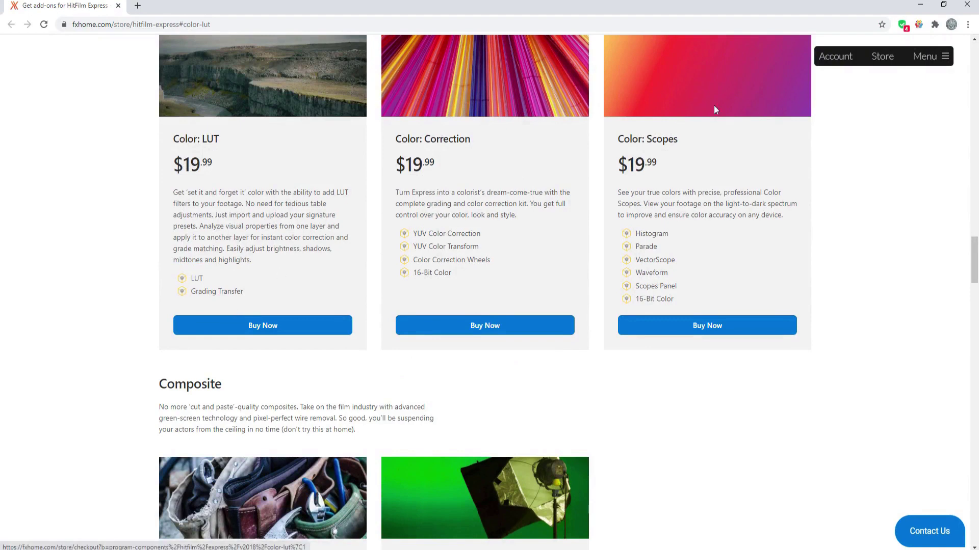
pyautogui.click(937, 57)
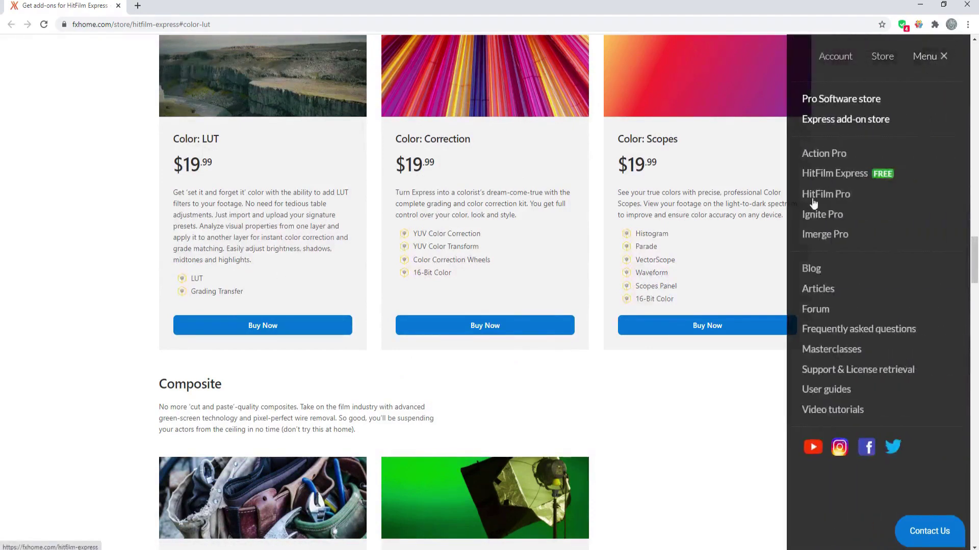
pyautogui.click(830, 175)
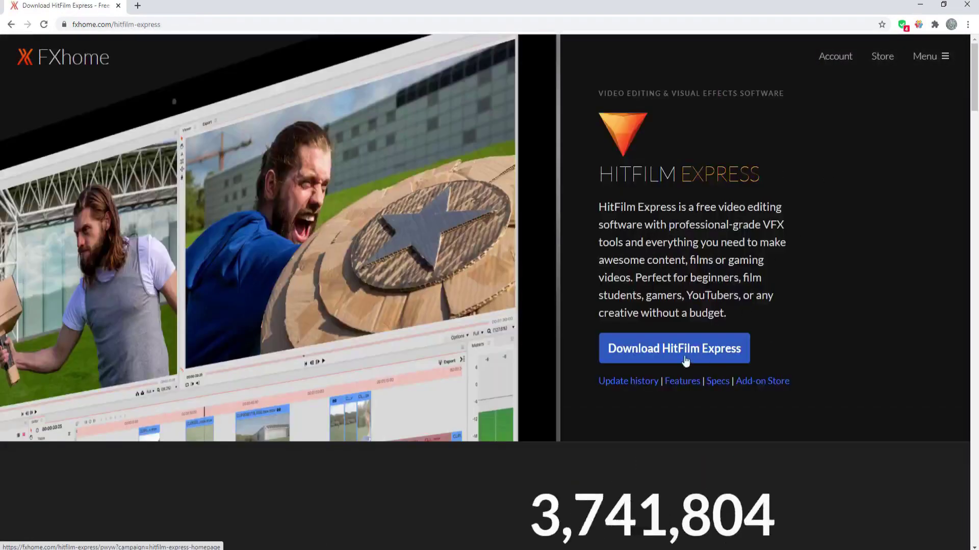
pyautogui.click(685, 361)
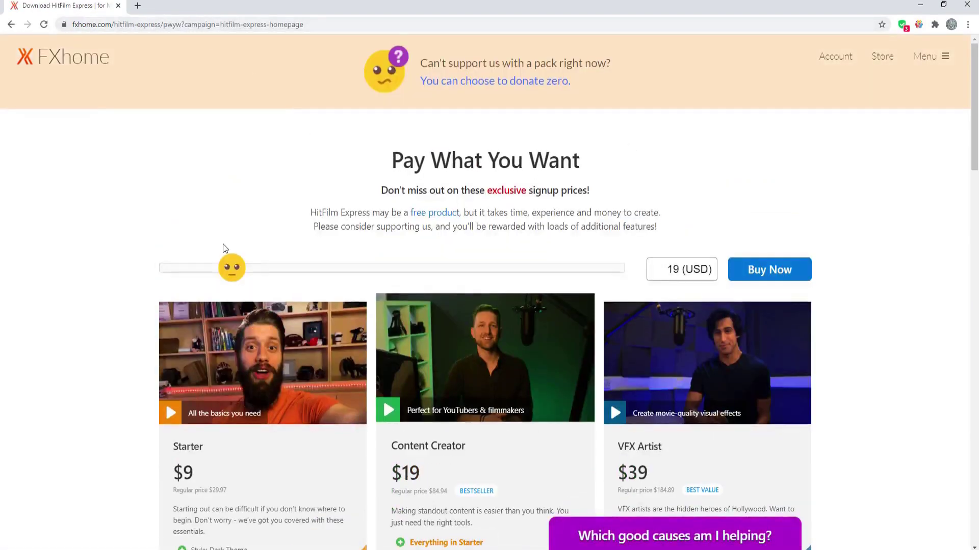
pyautogui.scroll(-3, 415, 277)
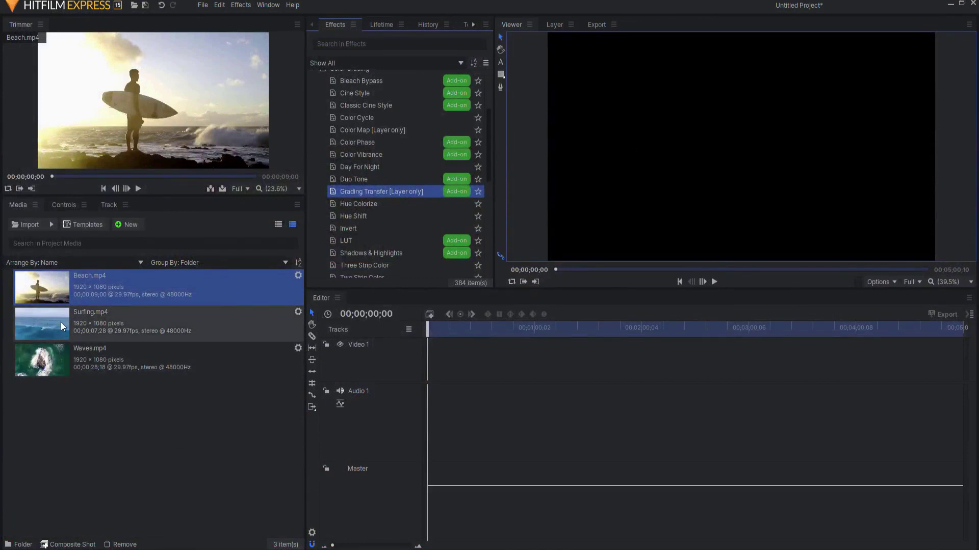
# Place Beach.mp4, Waves.mp4 and Surfing.mp4 one after another on the Video 1 track
pyautogui.moveTo(60, 285); pyautogui.dragTo(426, 375)
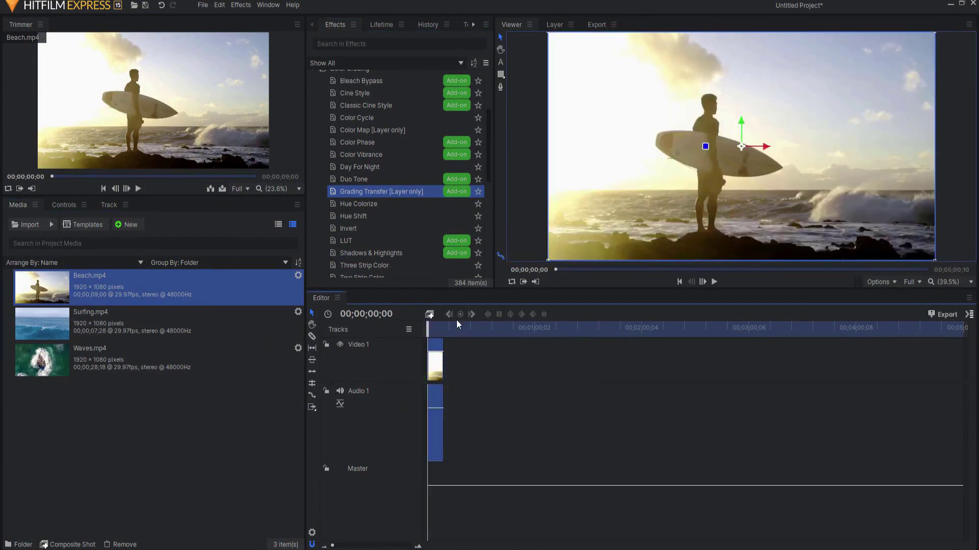
pyautogui.moveTo(429, 326); pyautogui.dragTo(437, 327)
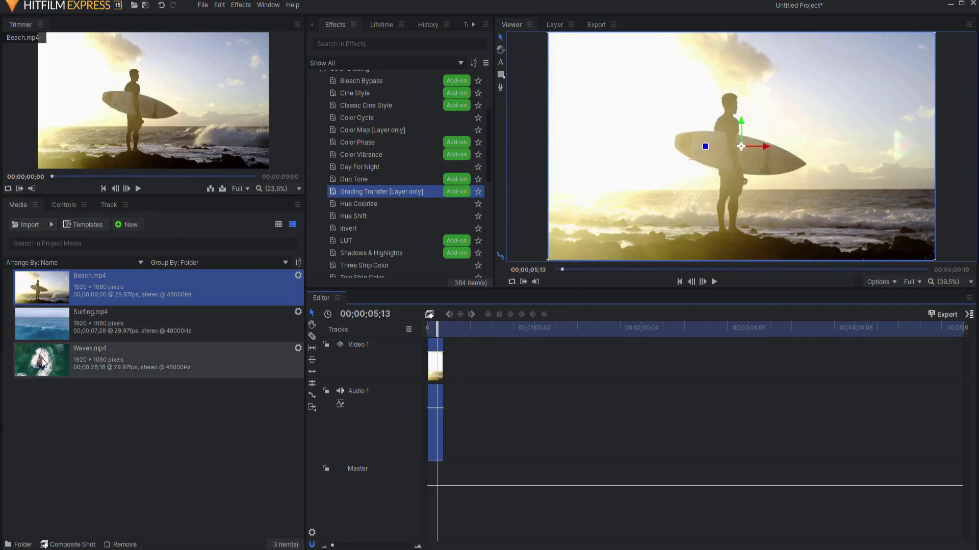
pyautogui.moveTo(43, 363); pyautogui.dragTo(78, 360)
pyautogui.moveTo(299, 358); pyautogui.dragTo(457, 327)
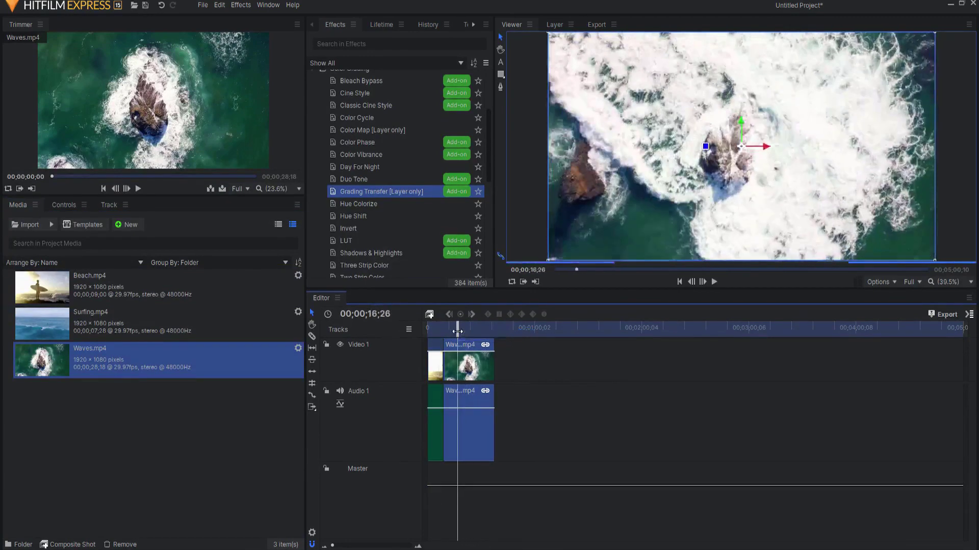
pyautogui.moveTo(87, 307); pyautogui.dragTo(500, 330)
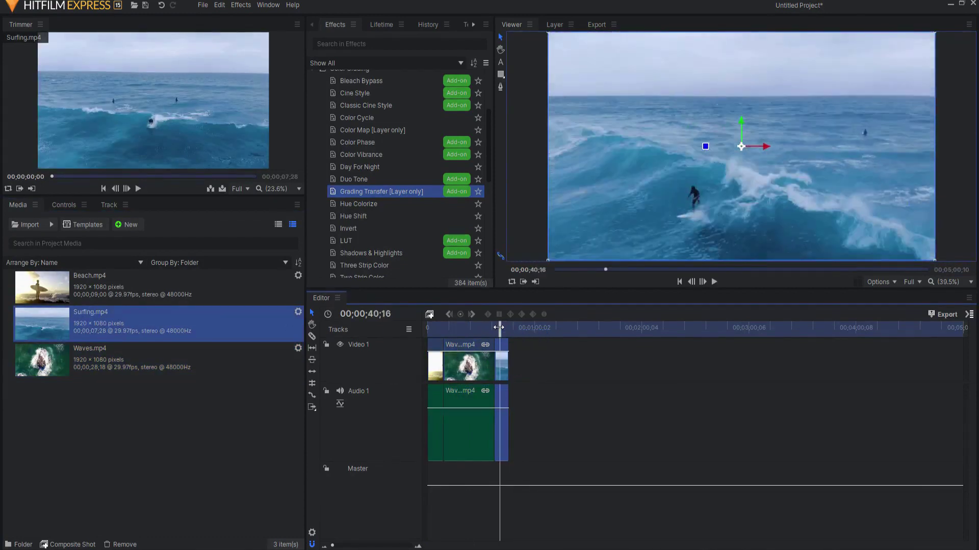
# Zoom the timeline in to show all three clips and play the edit from the start
pyautogui.click(681, 281)
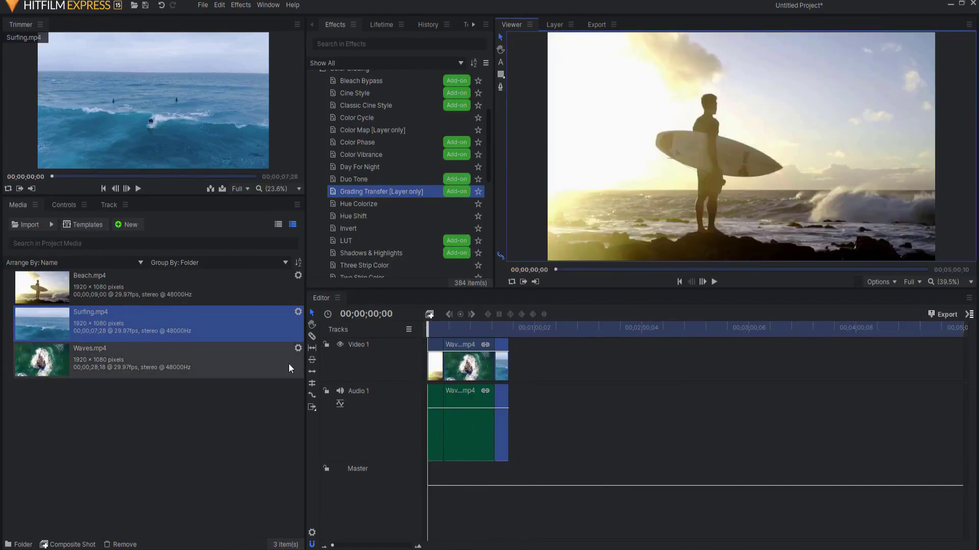
pyautogui.click(310, 371)
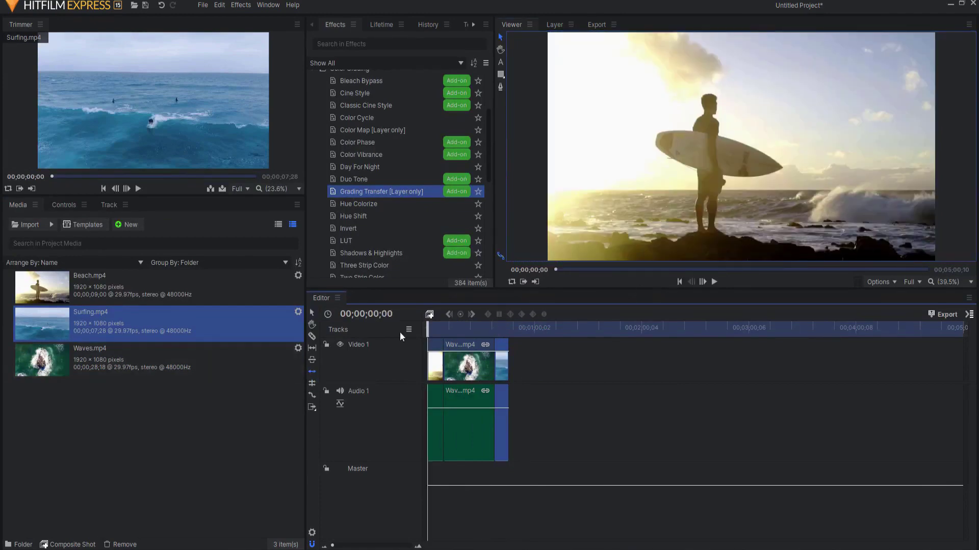
pyautogui.moveTo(429, 330); pyautogui.dragTo(443, 347)
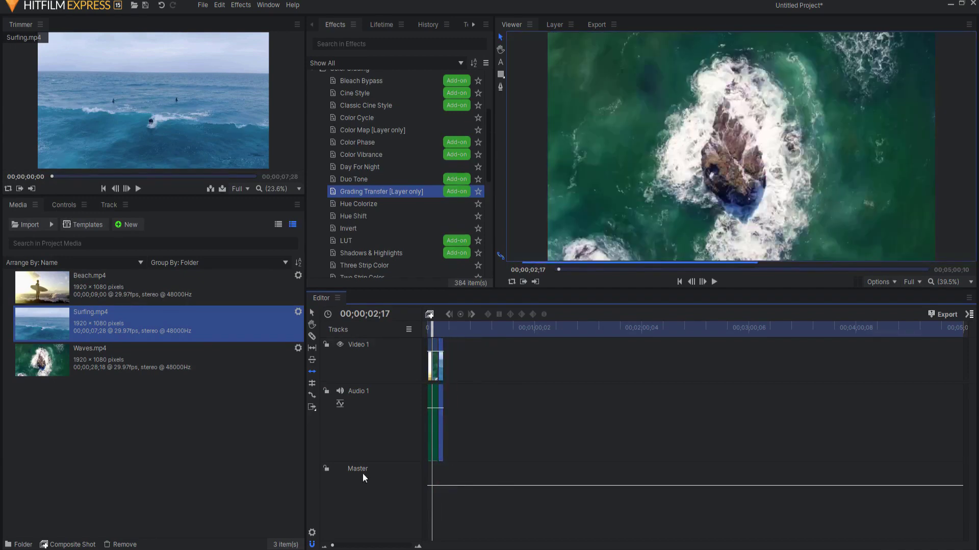
pyautogui.moveTo(335, 547); pyautogui.dragTo(385, 546)
pyautogui.click(826, 383)
pyautogui.click(679, 282)
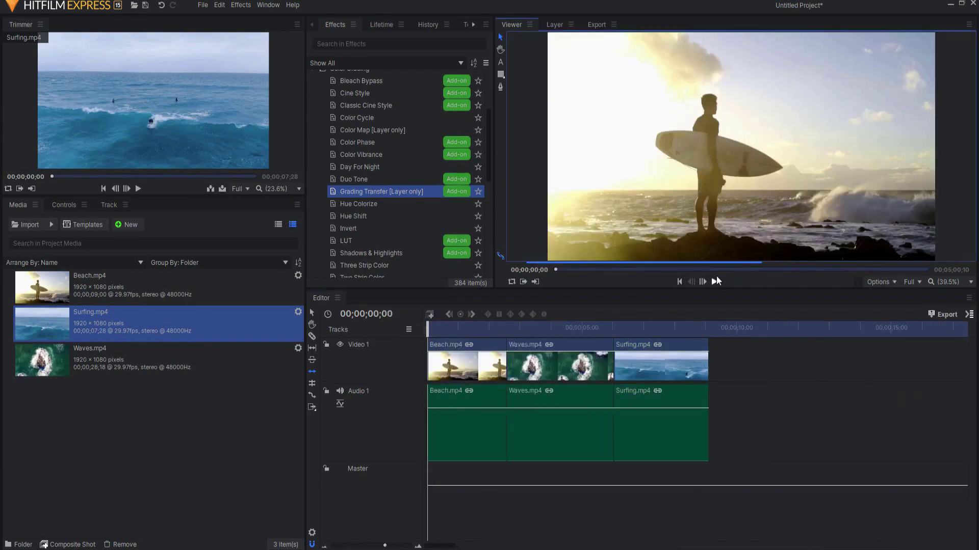
pyautogui.click(714, 281)
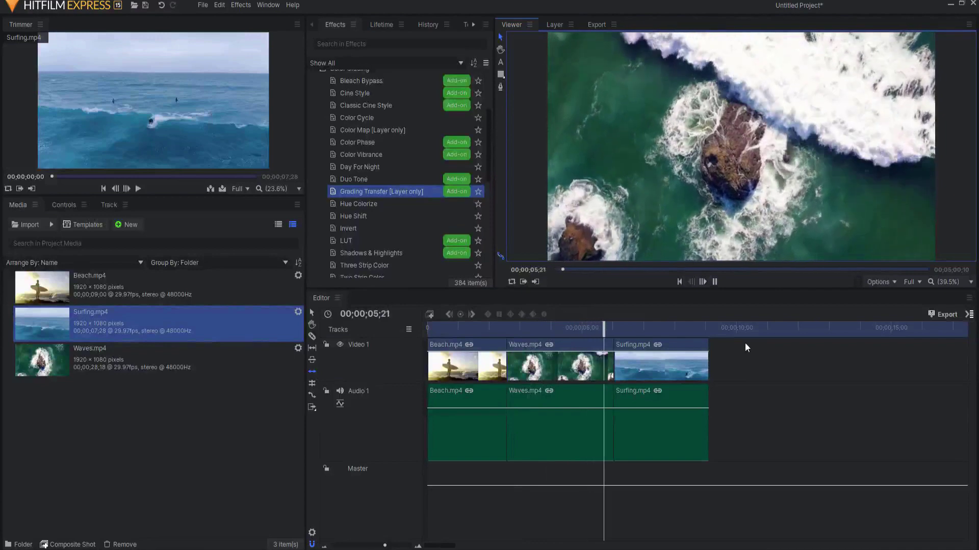
pyautogui.click(714, 282)
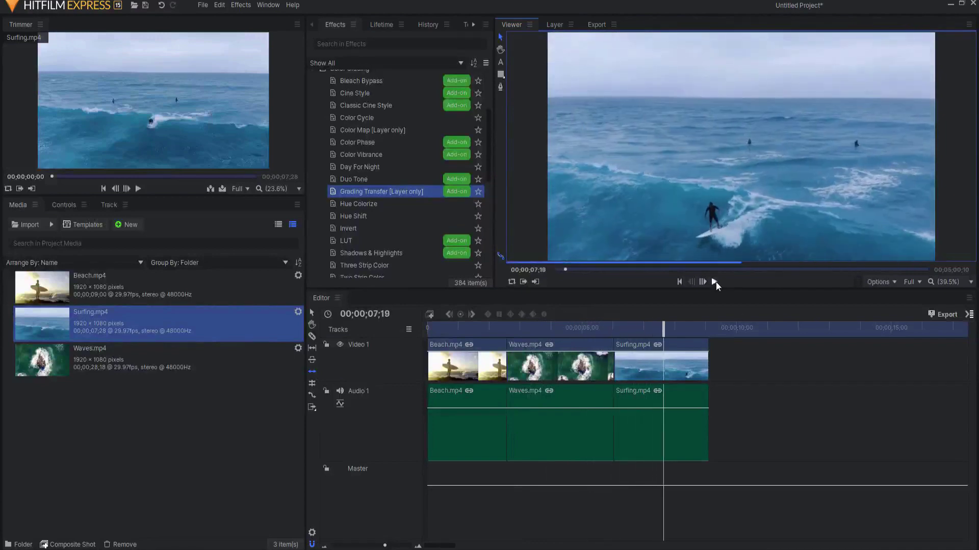
pyautogui.moveTo(665, 326); pyautogui.dragTo(472, 334)
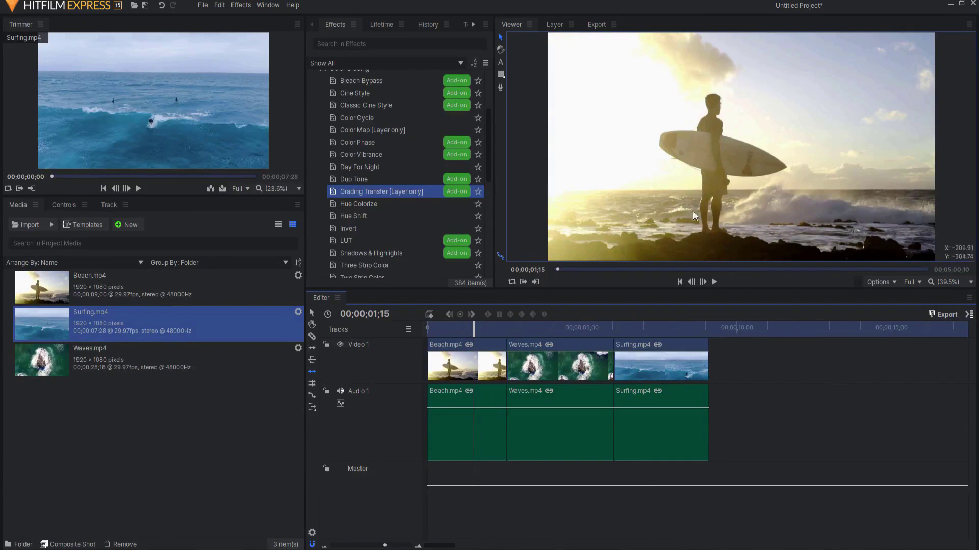
pyautogui.moveTo(469, 334); pyautogui.dragTo(552, 333)
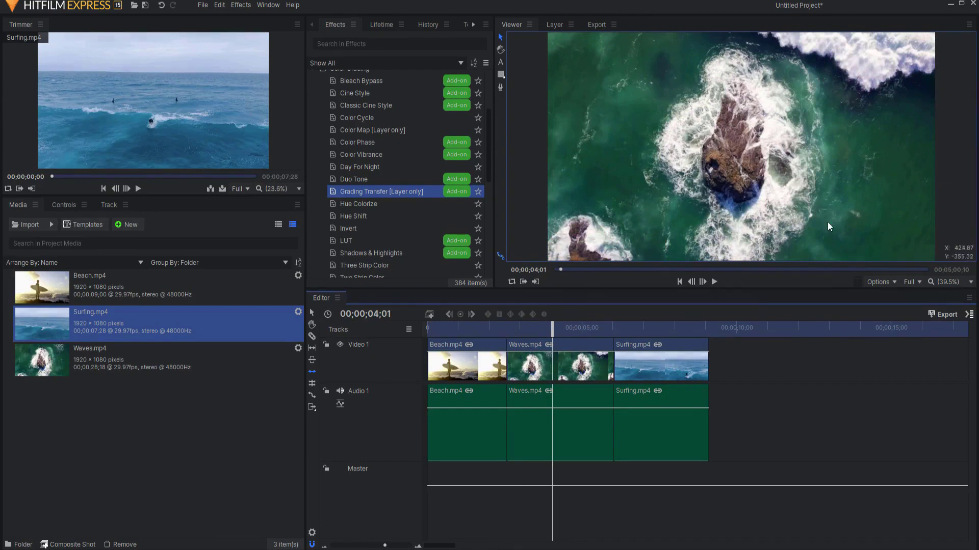
pyautogui.moveTo(558, 331); pyautogui.dragTo(658, 330)
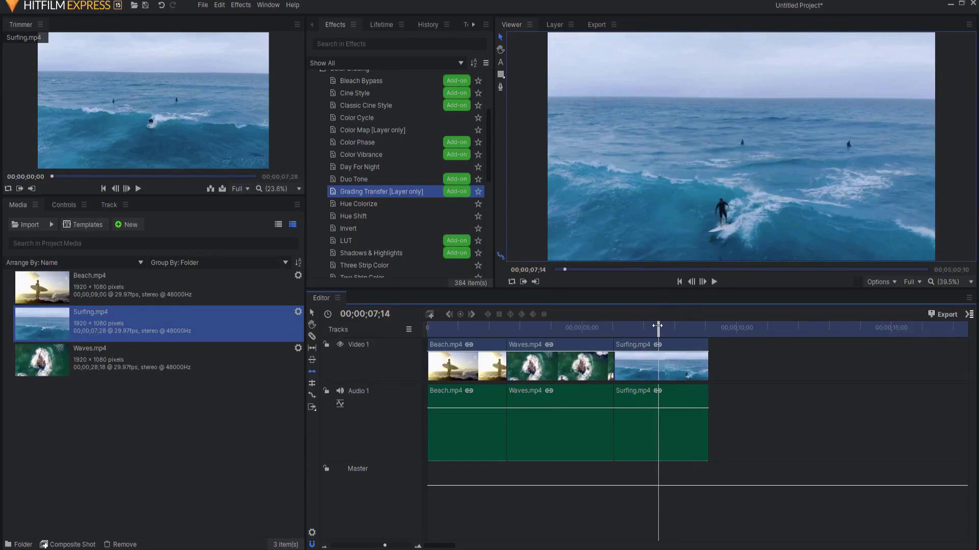
pyautogui.moveTo(657, 326)
pyautogui.mouseDown()
pyautogui.moveTo(688, 327)
pyautogui.moveTo(642, 329)
pyautogui.moveTo(659, 328)
pyautogui.mouseUp()
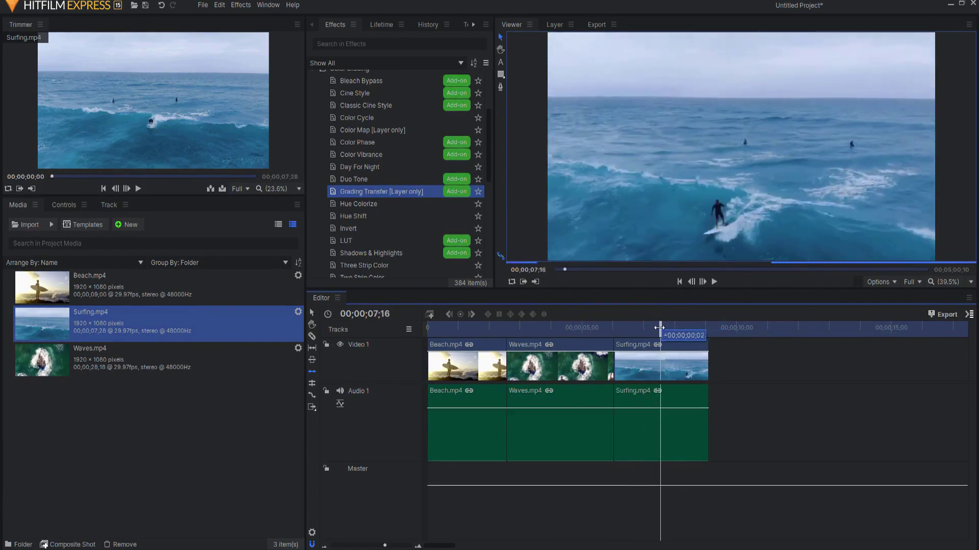
pyautogui.click(559, 329)
pyautogui.click(472, 326)
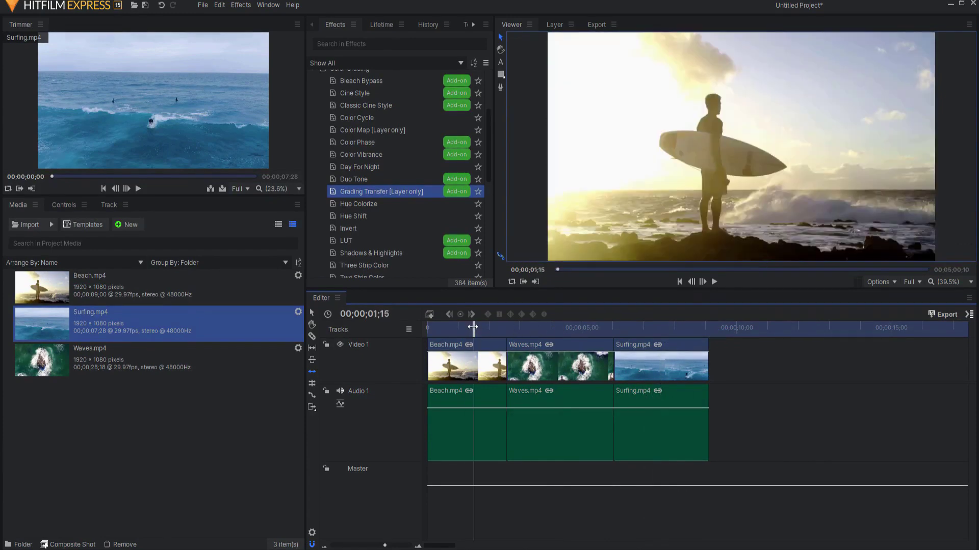
pyautogui.click(562, 328)
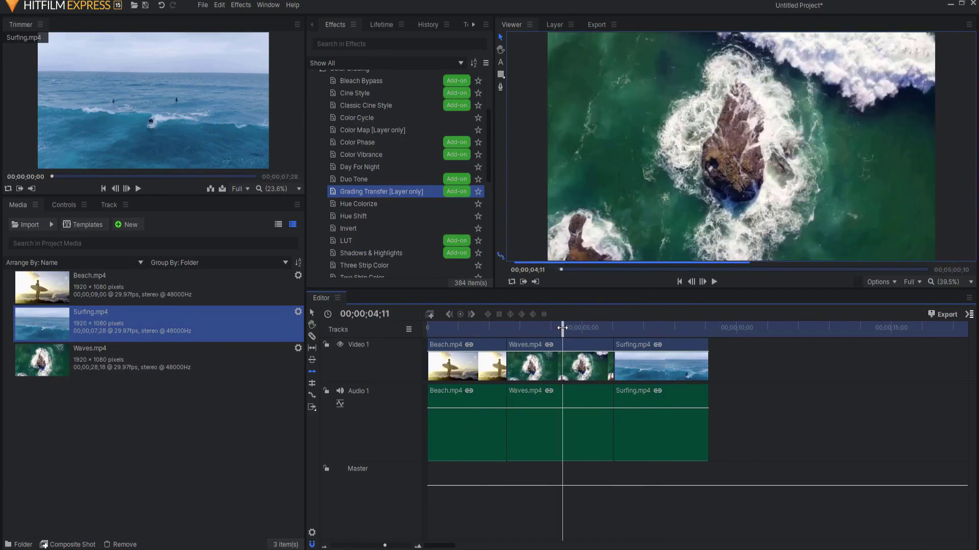
pyautogui.click(661, 327)
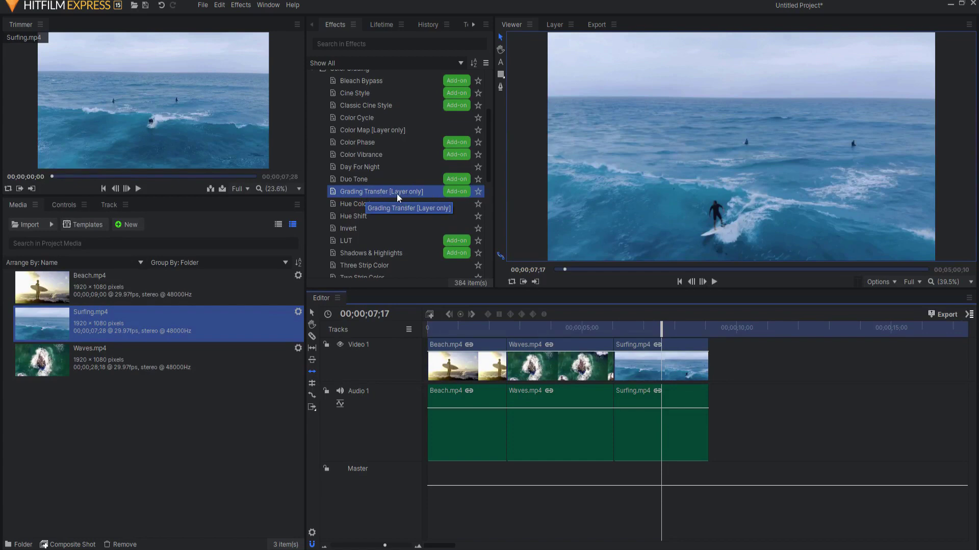
pyautogui.moveTo(375, 191); pyautogui.dragTo(461, 318)
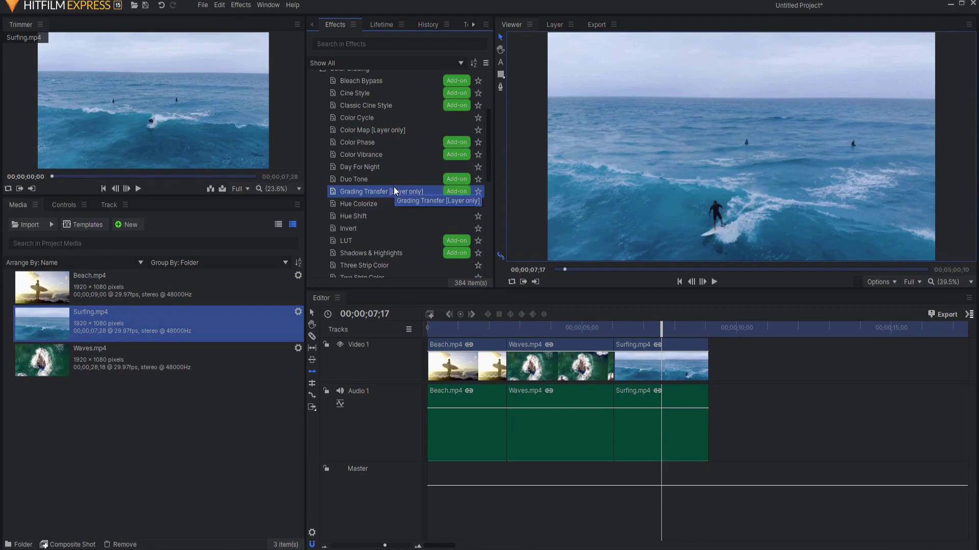
pyautogui.click(474, 329)
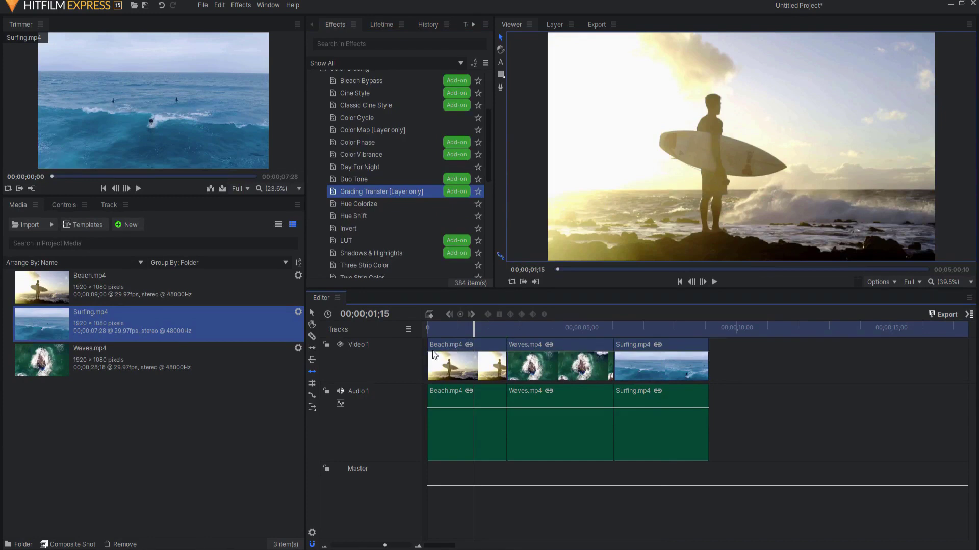
# Make the Beach clip into a composite shot
pyautogui.rightClick(457, 346)
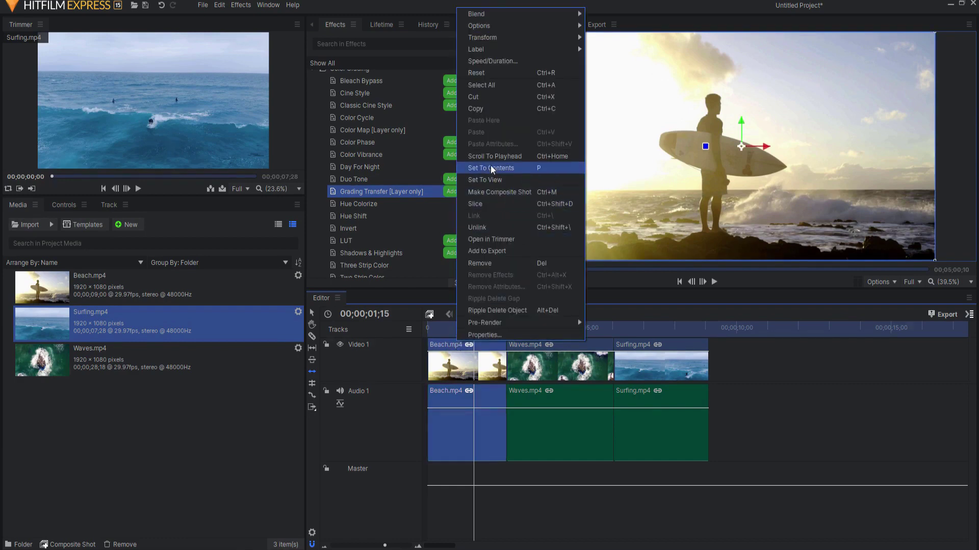
pyautogui.click(491, 193)
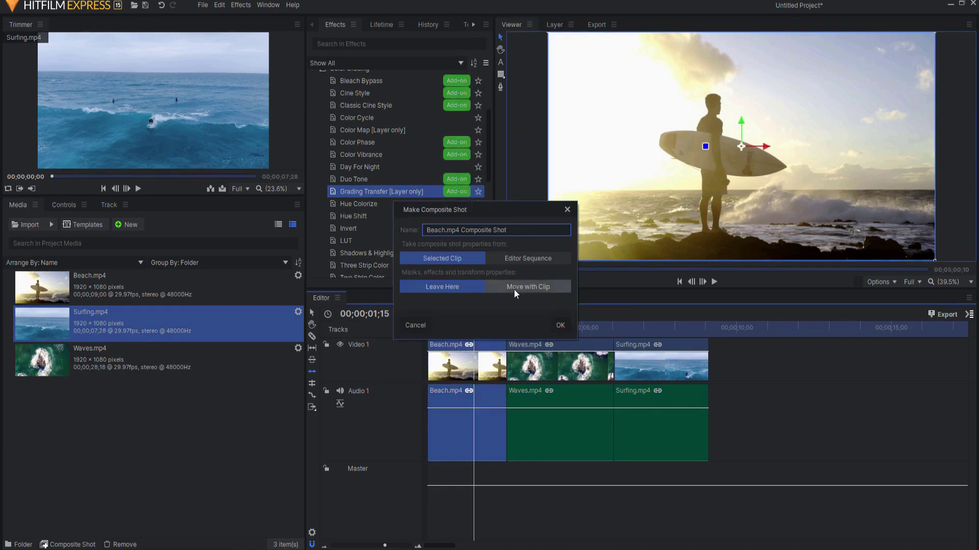
pyautogui.click(558, 287)
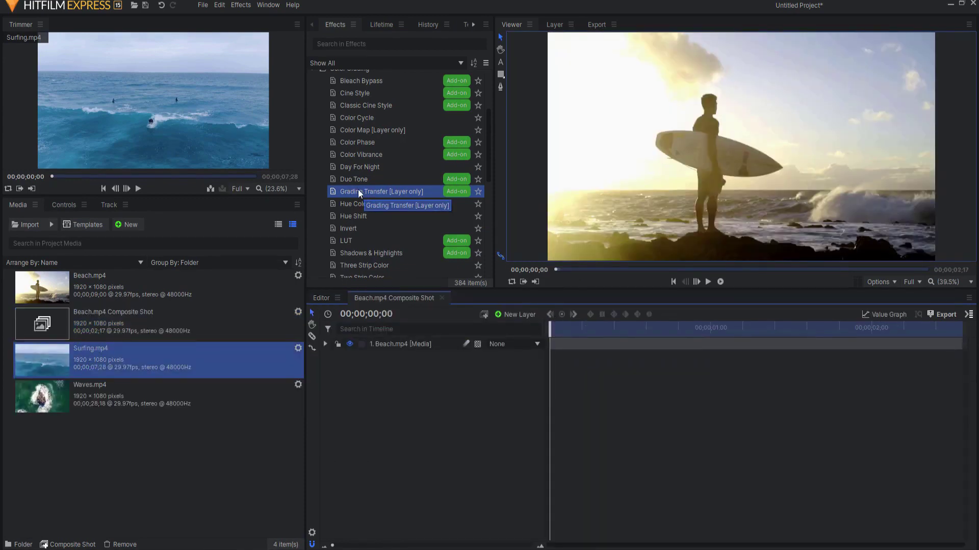
# Apply Grading Transfer to the Beach.mp4 layer and expand its settings
pyautogui.moveTo(359, 193); pyautogui.dragTo(380, 344)
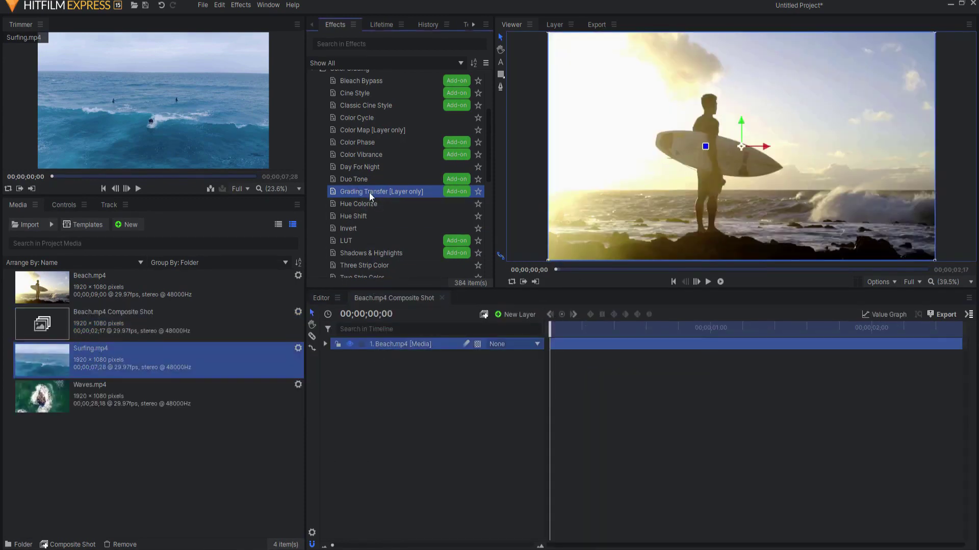
pyautogui.moveTo(372, 192); pyautogui.dragTo(400, 345)
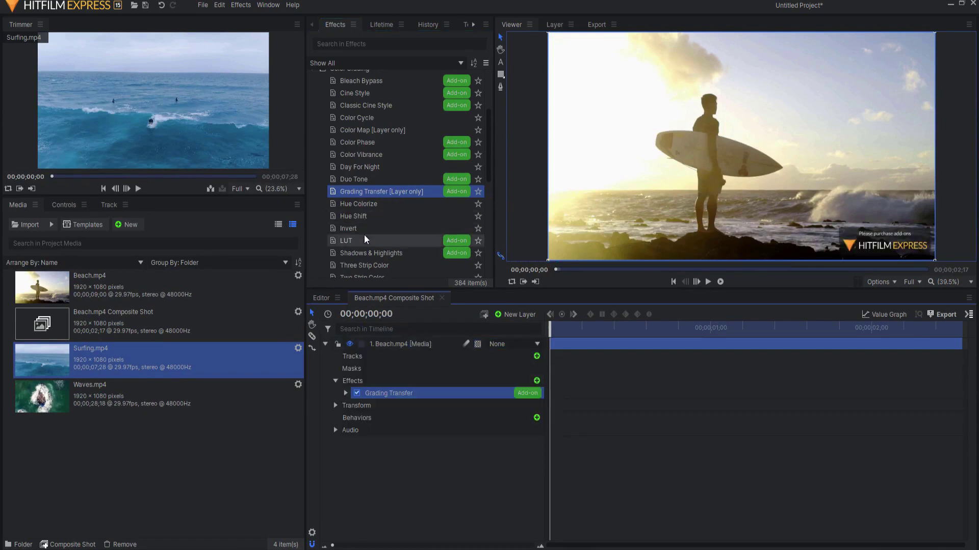
pyautogui.click(346, 393)
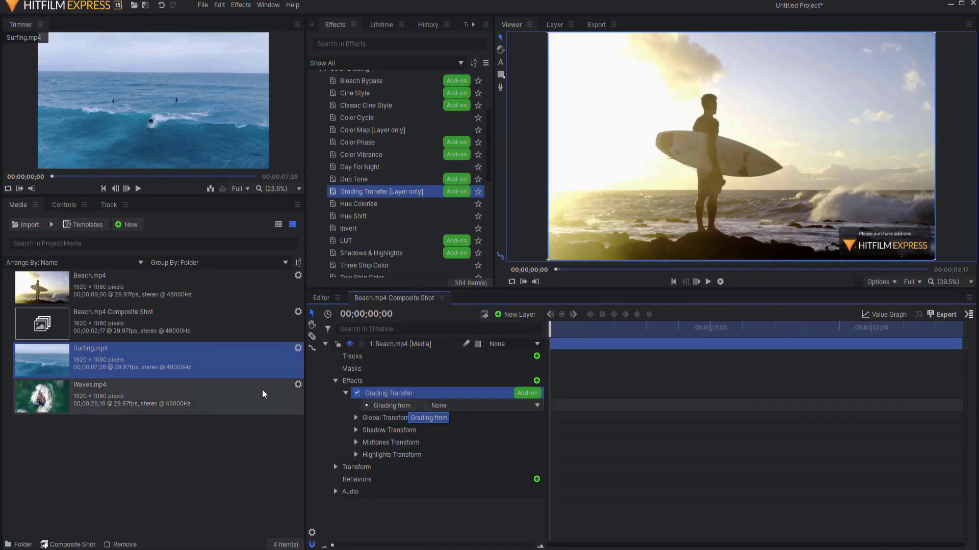
pyautogui.moveTo(126, 113)
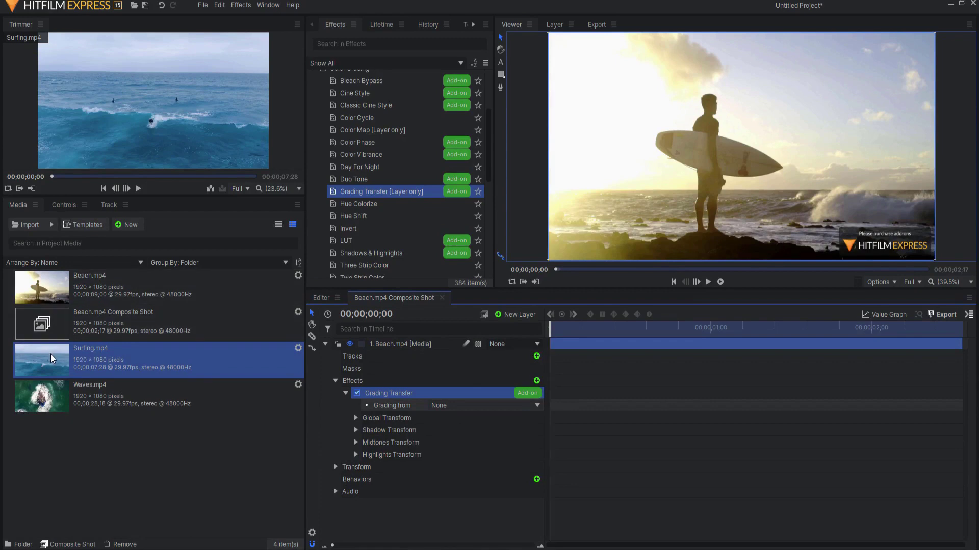
# Add a Surfing.mp4 layer, grade Beach.mp4 from 2. Surfing.mp4, compare, then return to the editor
pyautogui.moveTo(51, 358); pyautogui.dragTo(395, 518)
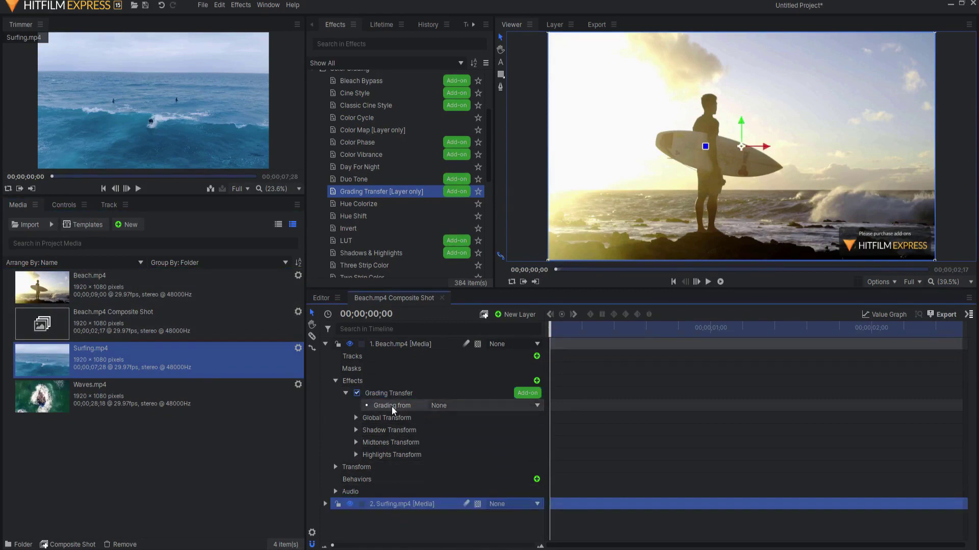
pyautogui.click(457, 408)
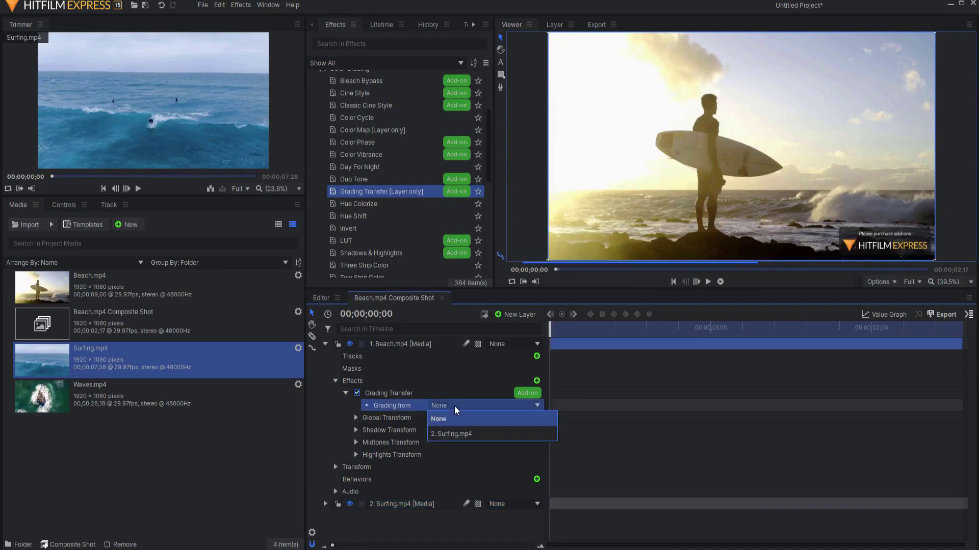
pyautogui.click(458, 434)
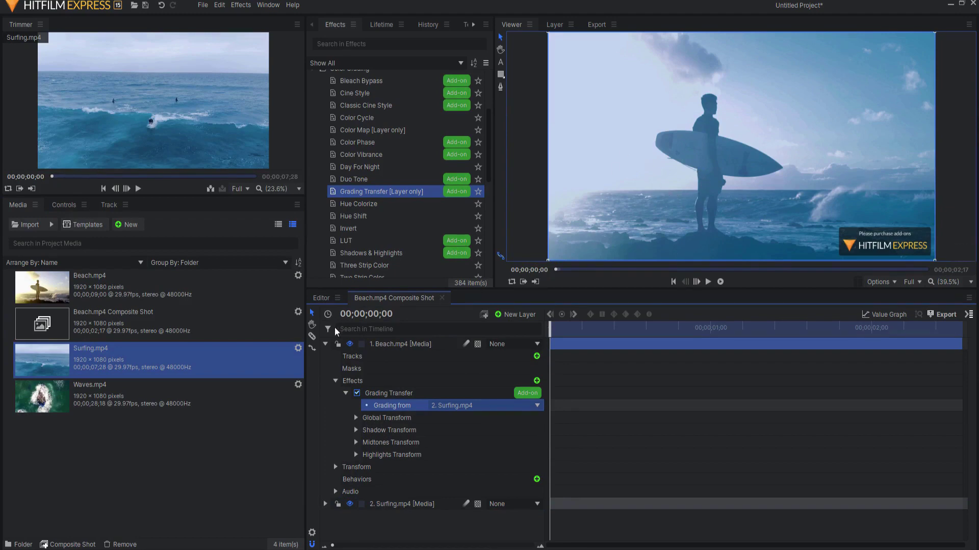
pyautogui.click(350, 345)
pyautogui.click(350, 345)
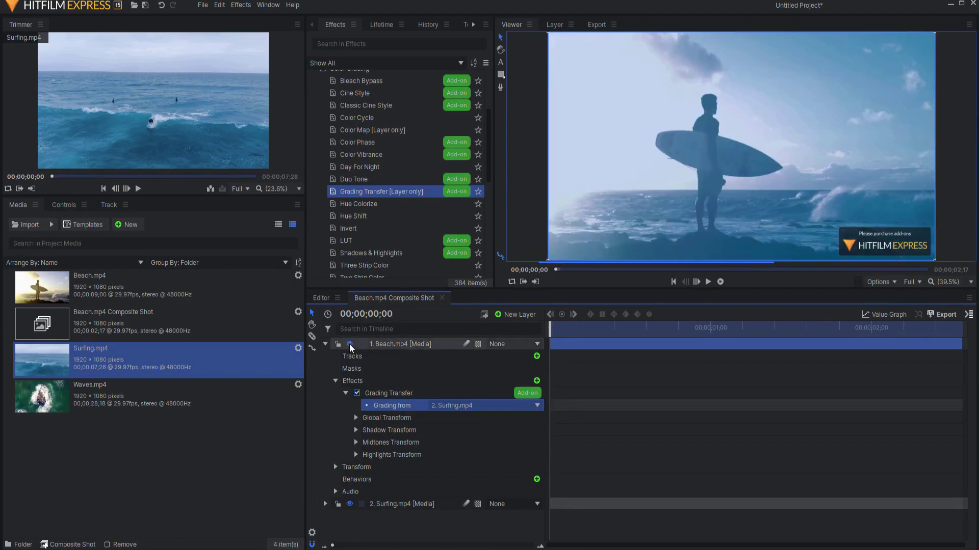
pyautogui.click(321, 298)
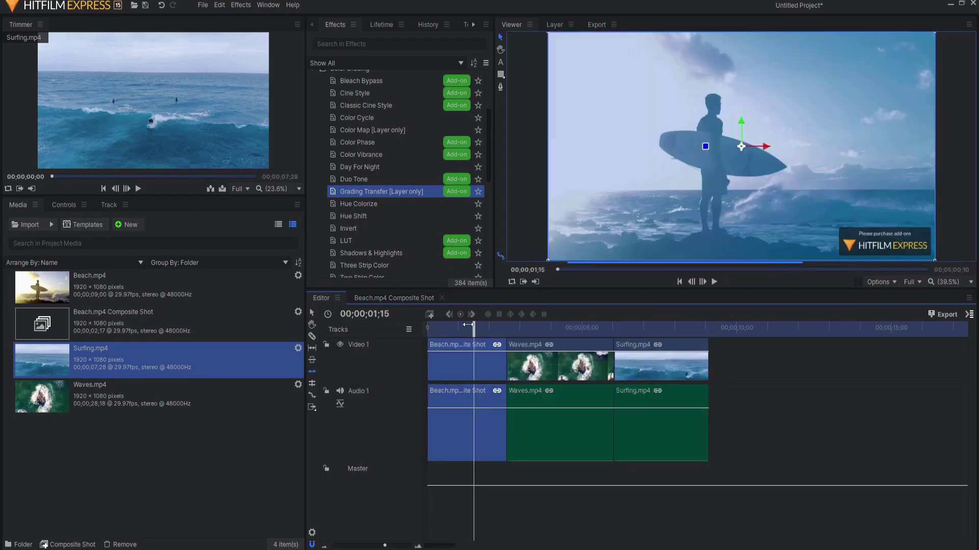
pyautogui.moveTo(474, 328); pyautogui.dragTo(465, 328)
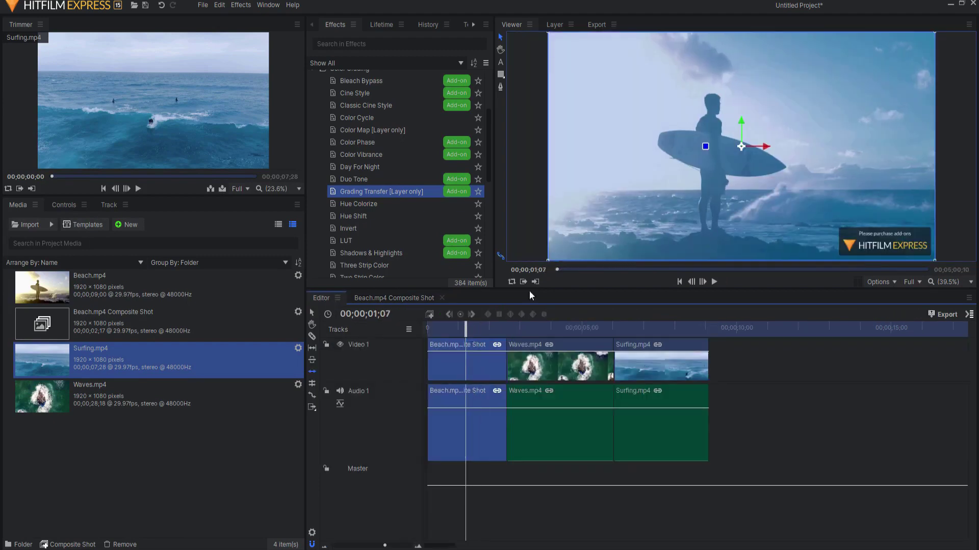
# Make the Waves clip into a composite shot
pyautogui.click(648, 325)
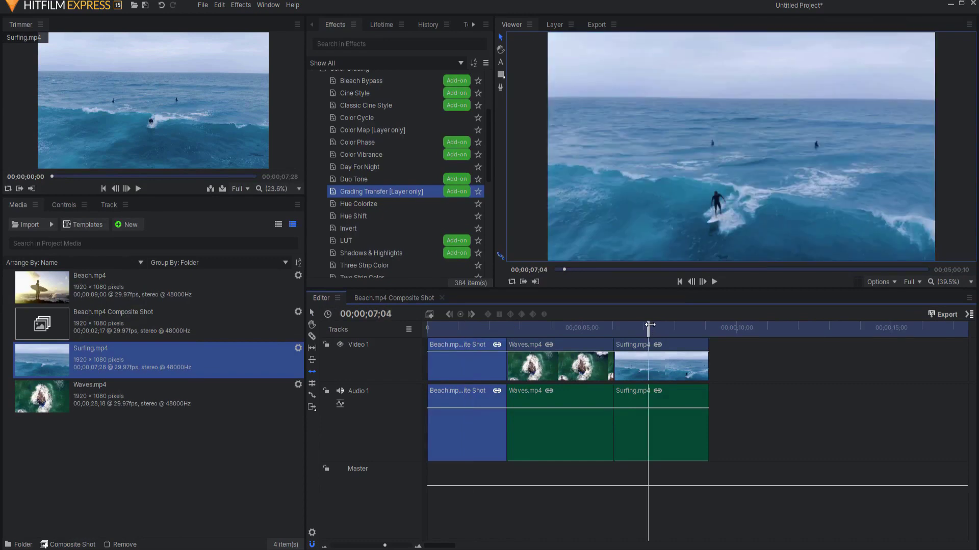
pyautogui.click(468, 327)
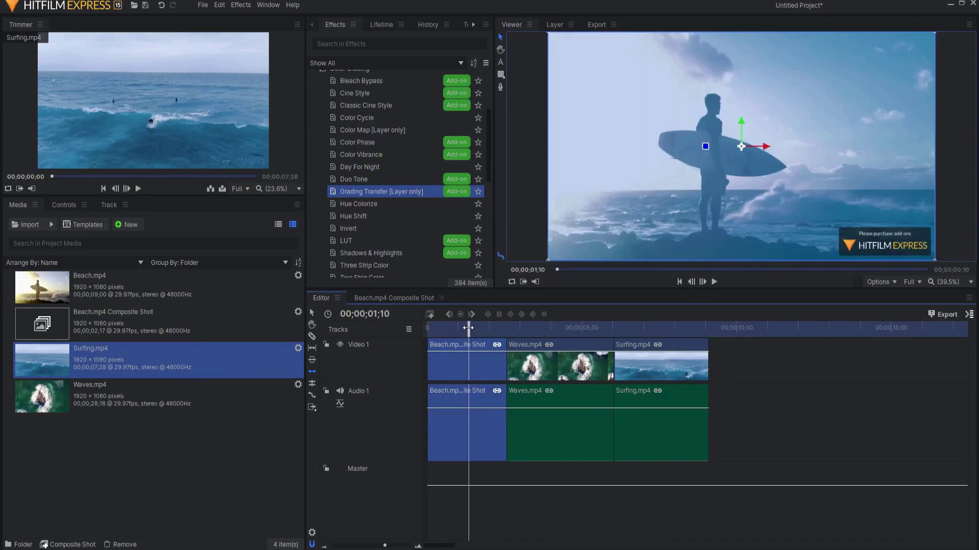
pyautogui.click(559, 328)
pyautogui.rightClick(570, 348)
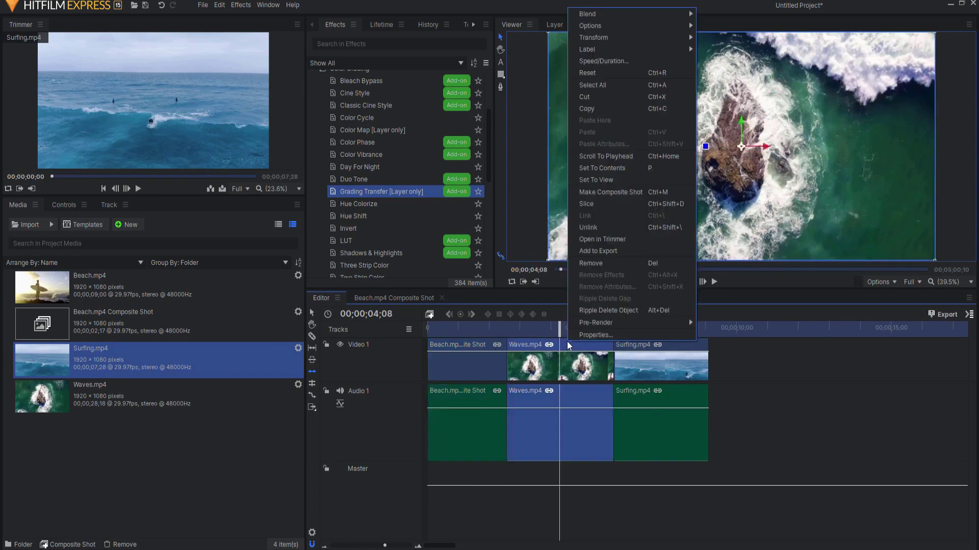
pyautogui.click(603, 189)
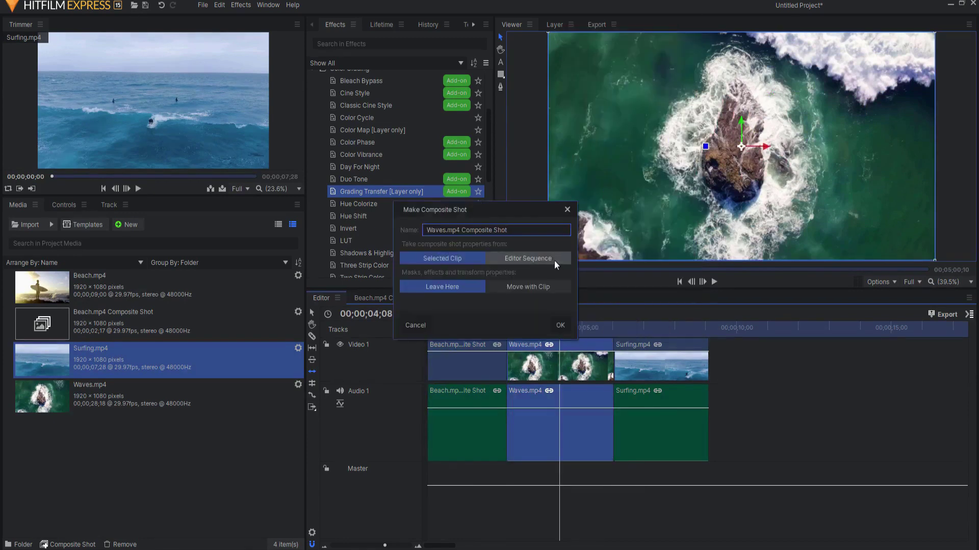
pyautogui.click(561, 324)
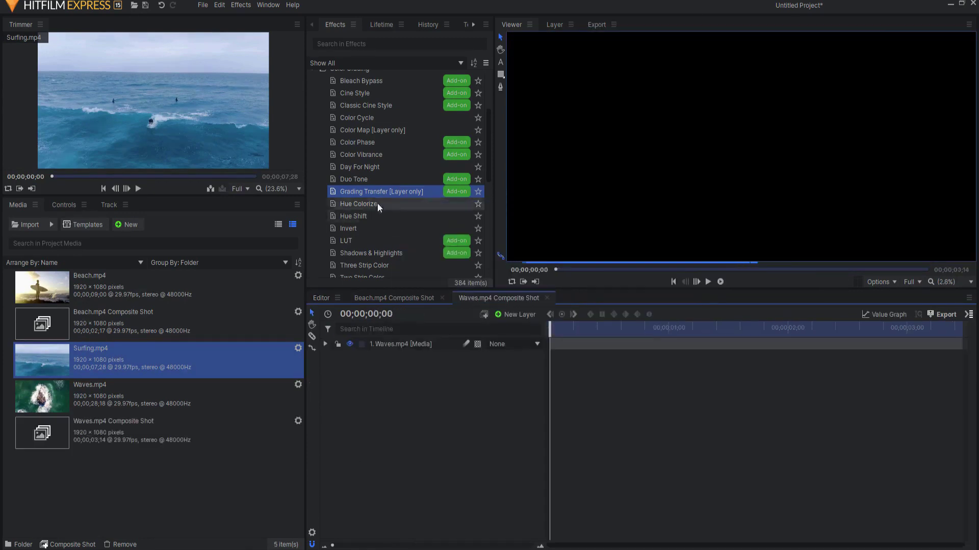
# Apply Grading Transfer to Waves.mp4 grading from an added 2. Surfing.mp4 layer, then return to the editor
pyautogui.moveTo(369, 190); pyautogui.dragTo(399, 344)
pyautogui.click(346, 393)
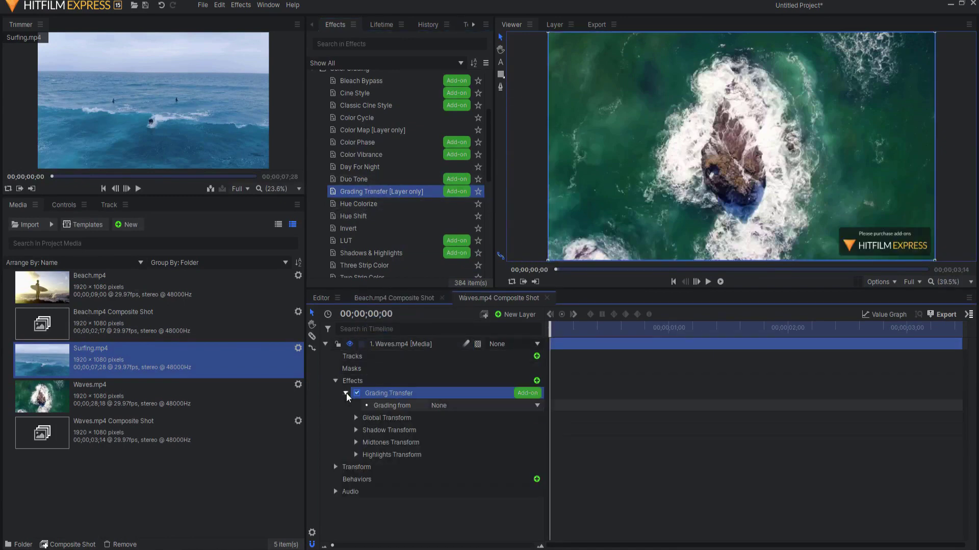
pyautogui.moveTo(269, 453); pyautogui.dragTo(402, 512)
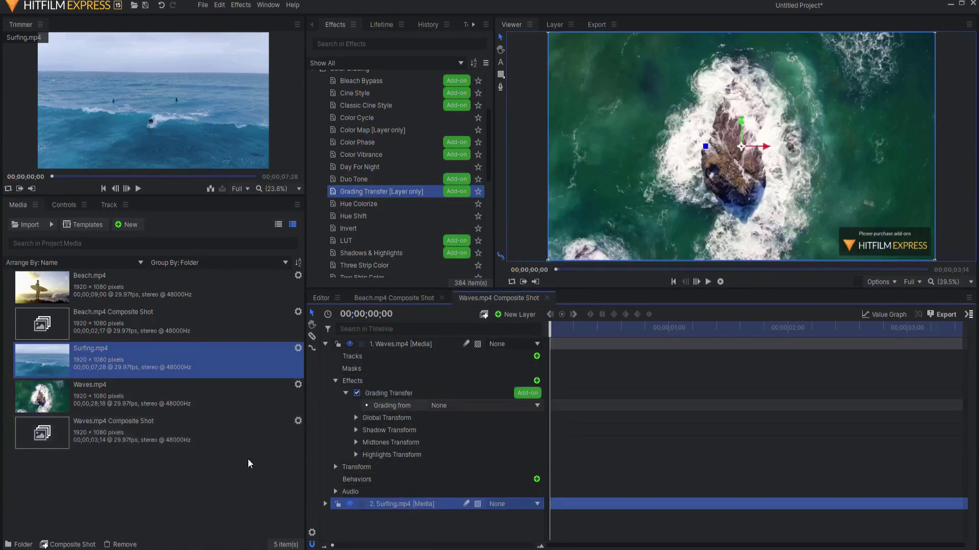
pyautogui.click(467, 406)
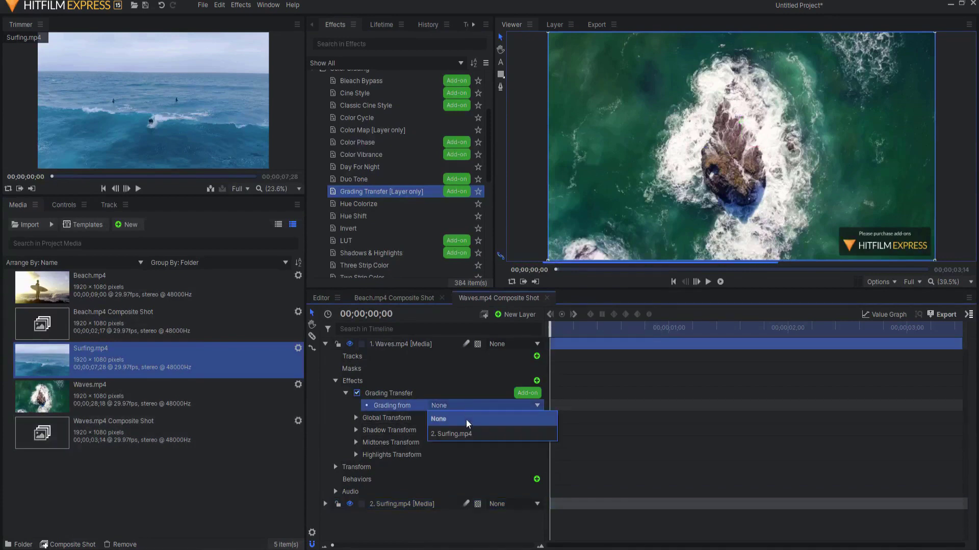
pyautogui.click(465, 434)
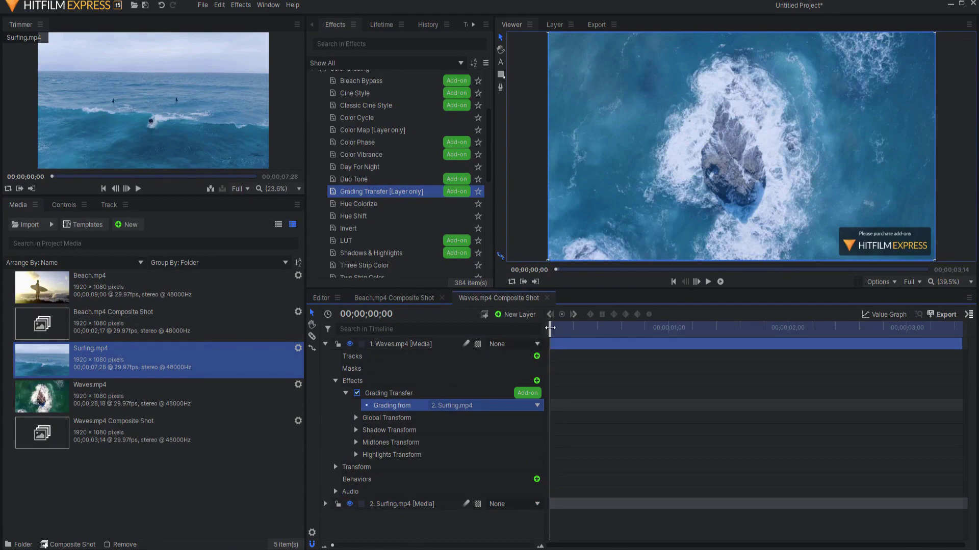
pyautogui.moveTo(550, 329); pyautogui.dragTo(645, 330)
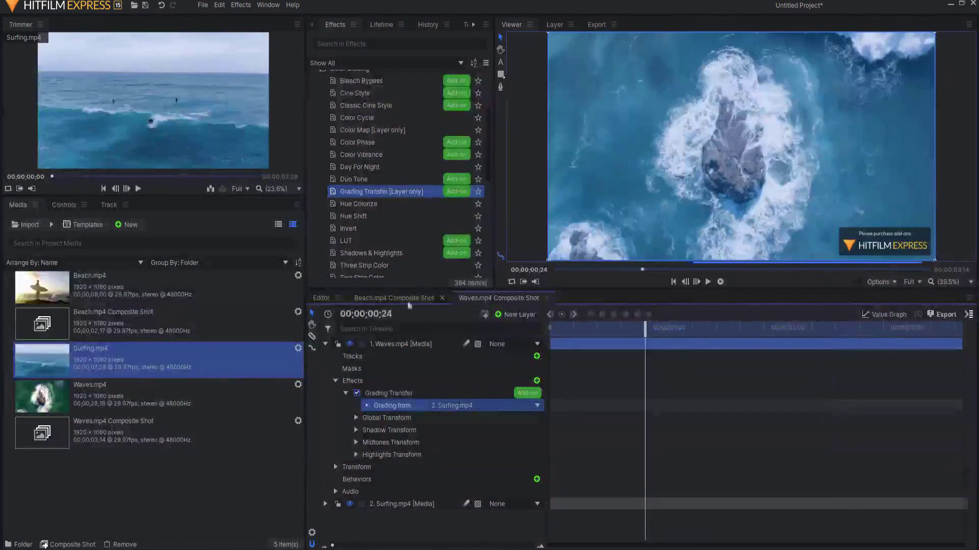
pyautogui.click(321, 299)
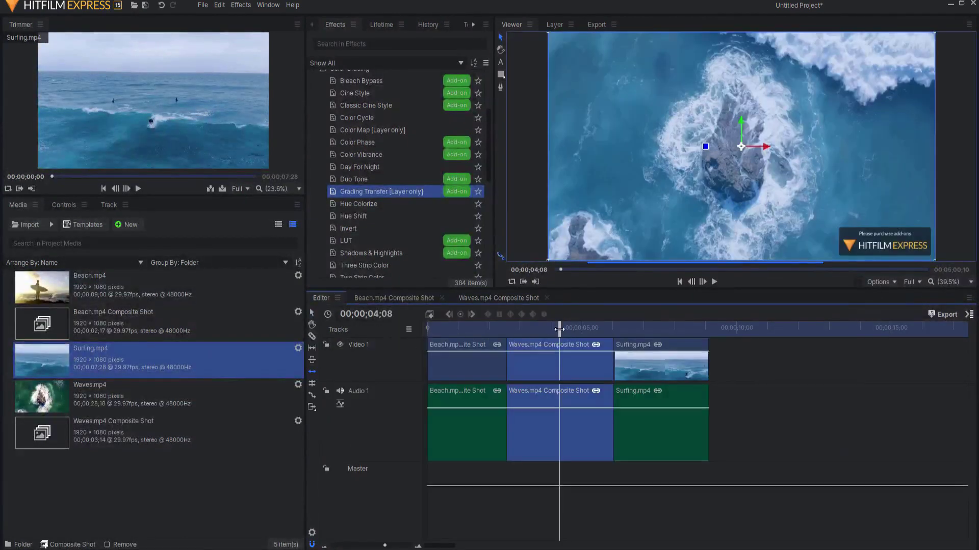
pyautogui.moveTo(559, 331)
pyautogui.mouseDown()
pyautogui.moveTo(479, 335)
pyautogui.moveTo(551, 314)
pyautogui.moveTo(578, 326)
pyautogui.moveTo(649, 328)
pyautogui.moveTo(549, 332)
pyautogui.mouseUp()
# In the Waves composite, set Global Transform Brightness Shift to 96% and Chrominance Shift to 99%
pyautogui.click(498, 297)
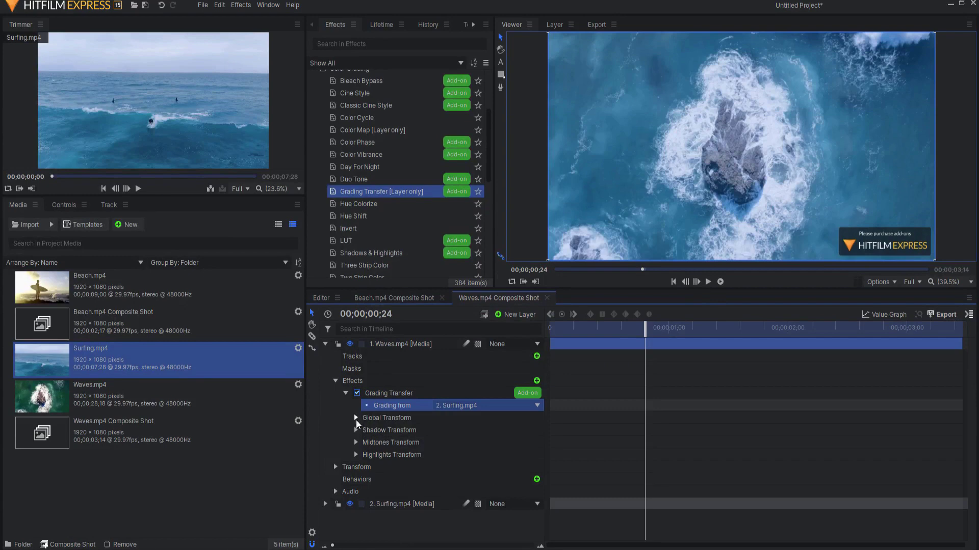
pyautogui.click(356, 418)
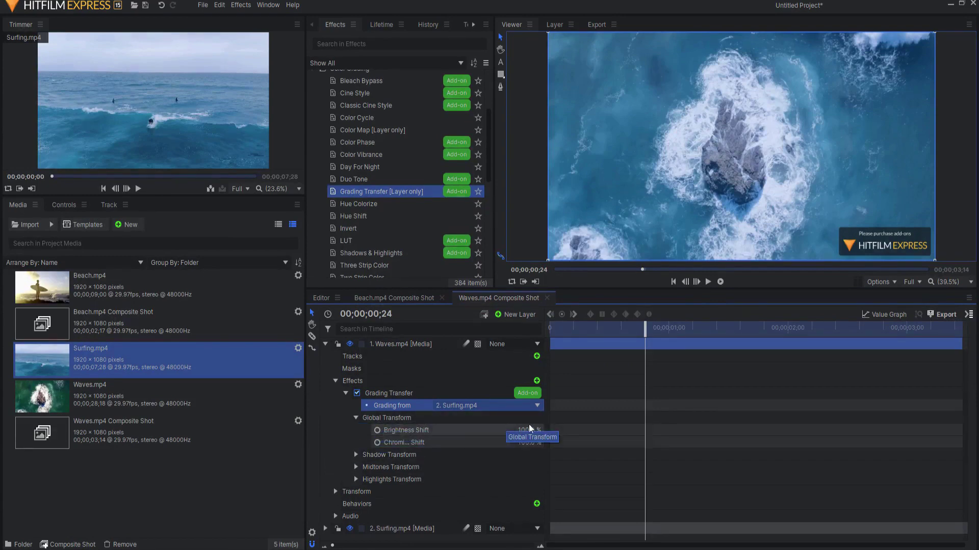
pyautogui.moveTo(570, 435)
pyautogui.mouseDown()
pyautogui.moveTo(606, 435)
pyautogui.moveTo(567, 435)
pyautogui.mouseUp()
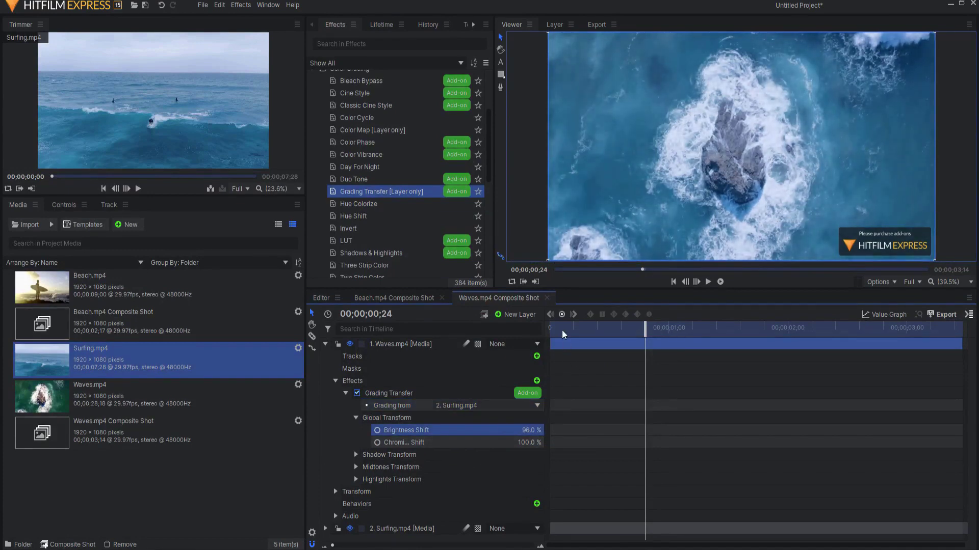
pyautogui.moveTo(546, 329); pyautogui.dragTo(618, 329)
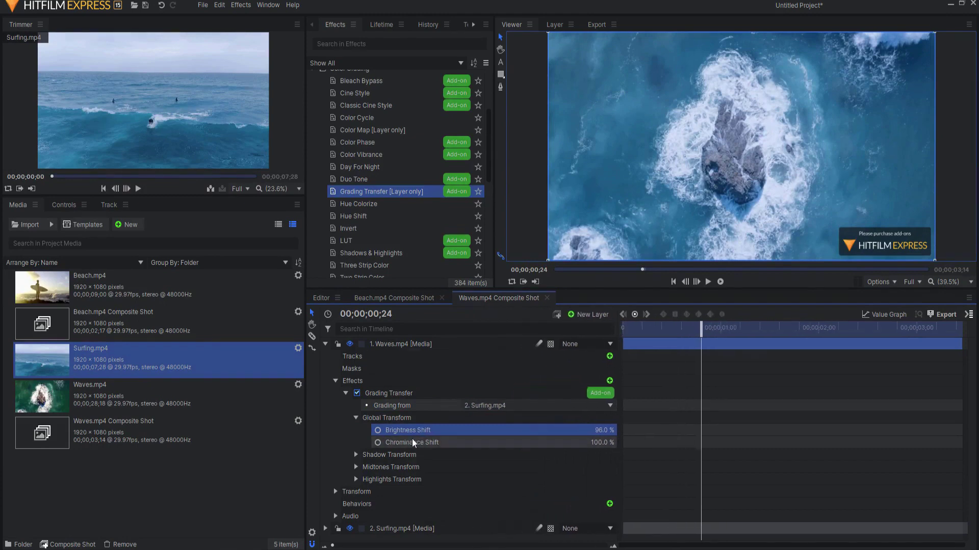
pyautogui.moveTo(603, 442); pyautogui.dragTo(640, 442)
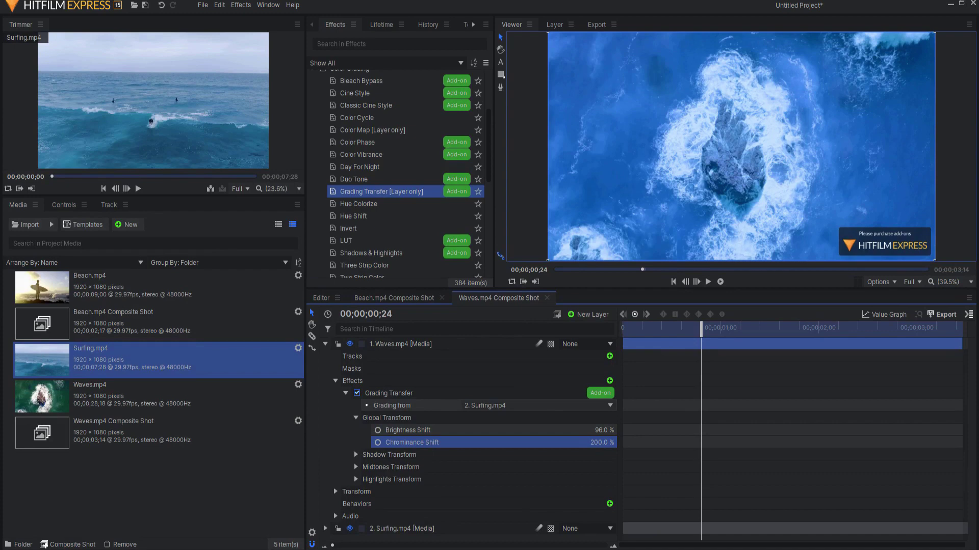
pyautogui.moveTo(639, 443)
pyautogui.mouseDown()
pyautogui.moveTo(553, 443)
pyautogui.moveTo(638, 443)
pyautogui.mouseUp()
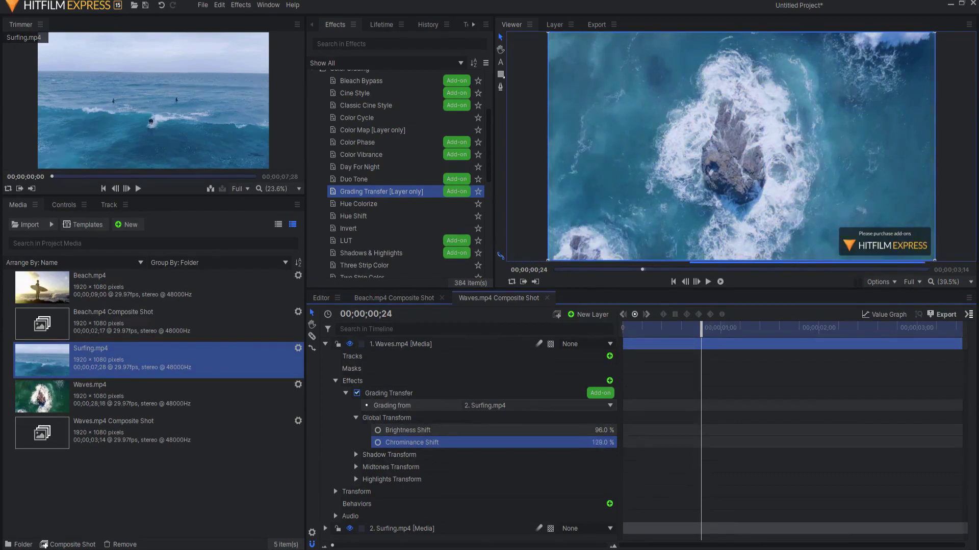
pyautogui.moveTo(638, 442); pyautogui.dragTo(602, 442)
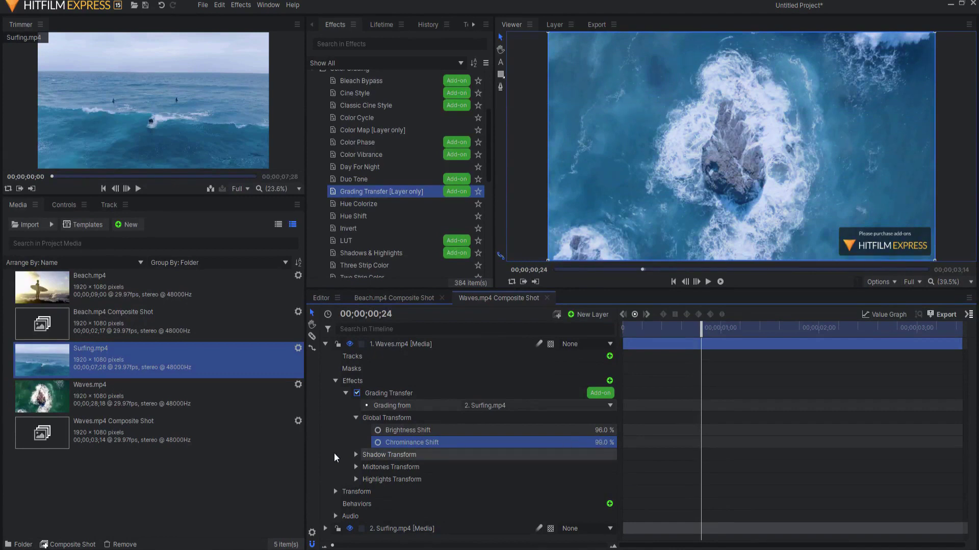
# Expand the Shadow, Midtones and Highlights Transform settings of the Grading Transfer
pyautogui.click(356, 455)
pyautogui.scroll(-1, 351, 461)
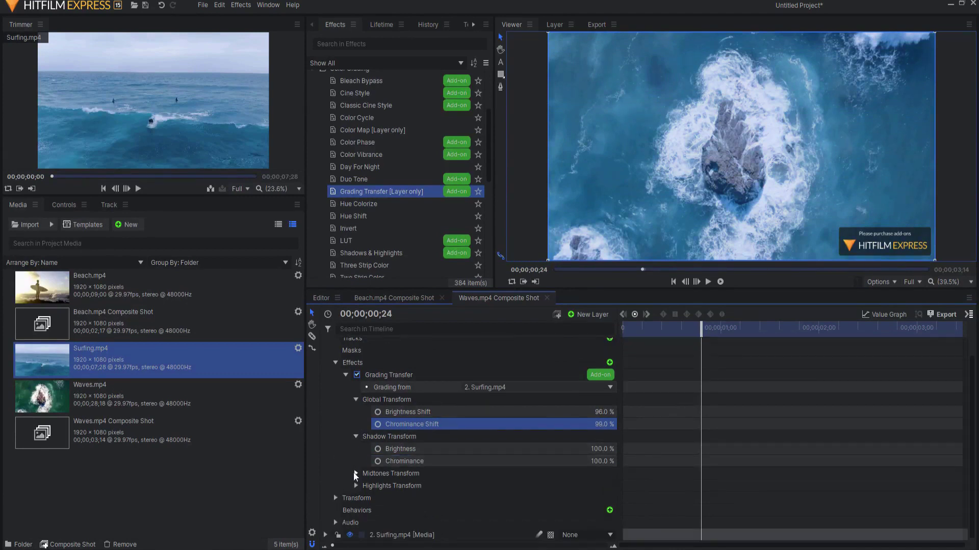
pyautogui.click(355, 473)
pyautogui.click(356, 510)
pyautogui.scroll(-3, 365, 503)
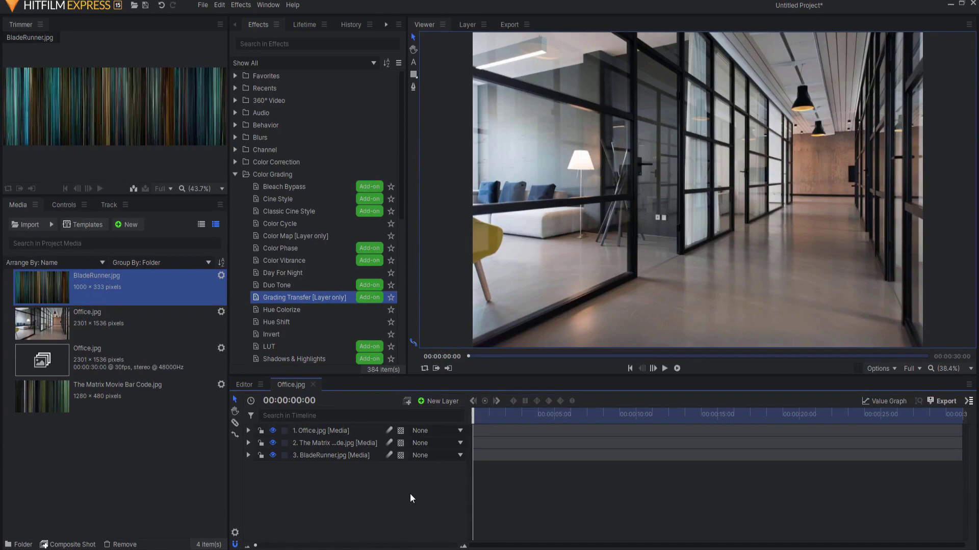
# Apply Grading Transfer to Office.jpg, grading from 3. BladeRunner.jpg after trying The Matrix bar code
pyautogui.click(333, 433)
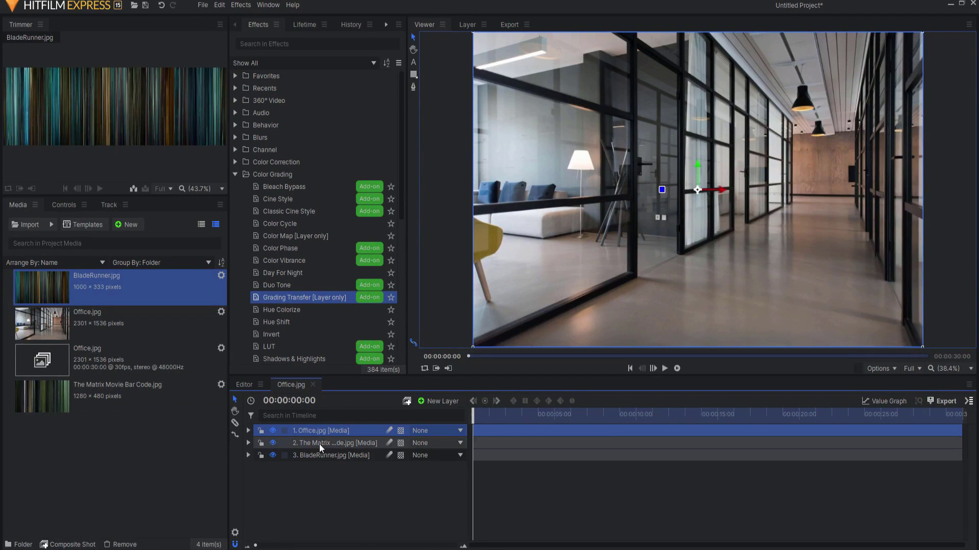
pyautogui.moveTo(290, 297); pyautogui.dragTo(318, 429)
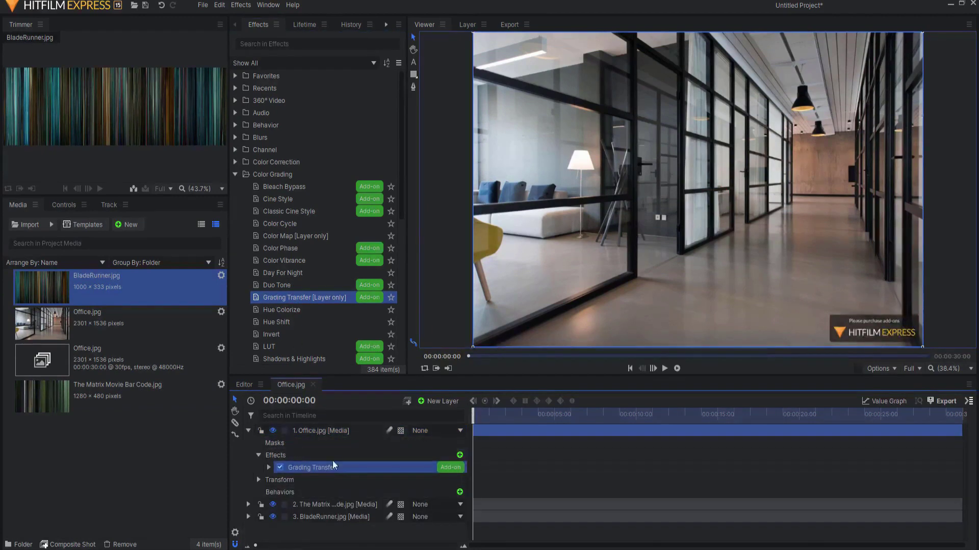
pyautogui.click(269, 468)
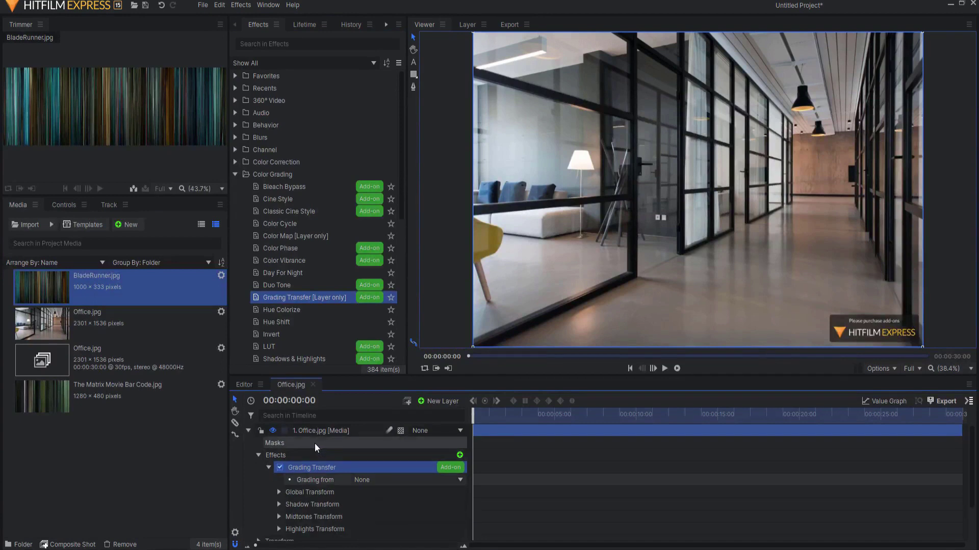
pyautogui.click(382, 482)
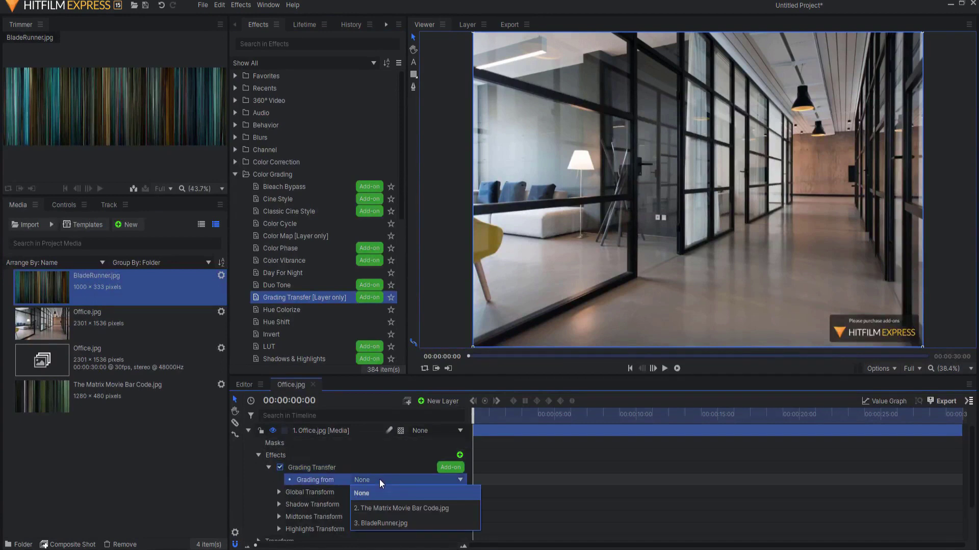
pyautogui.click(384, 509)
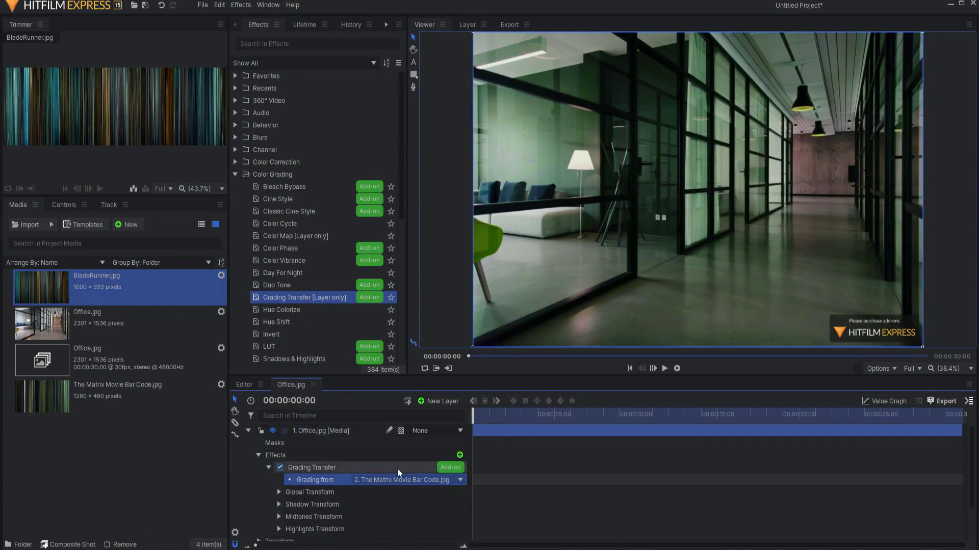
pyautogui.click(389, 482)
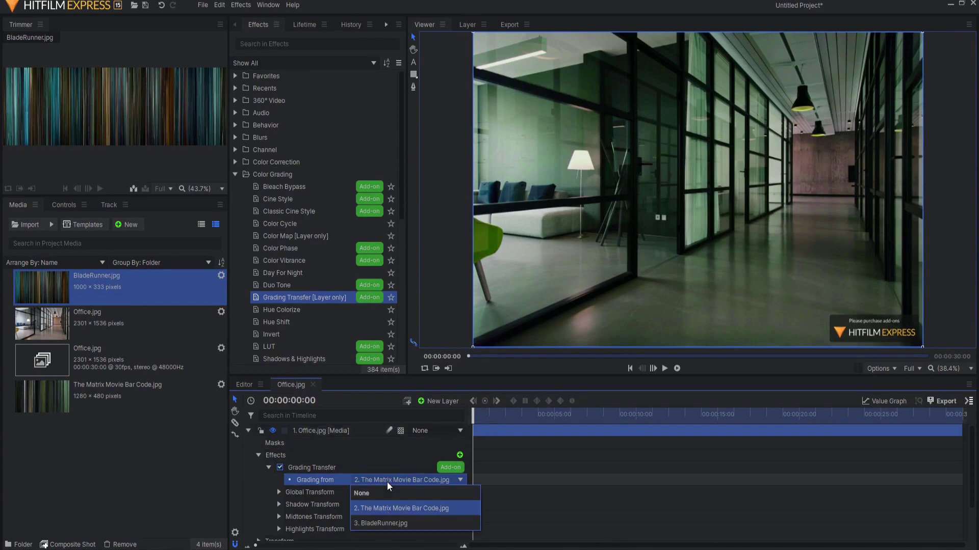
pyautogui.click(385, 523)
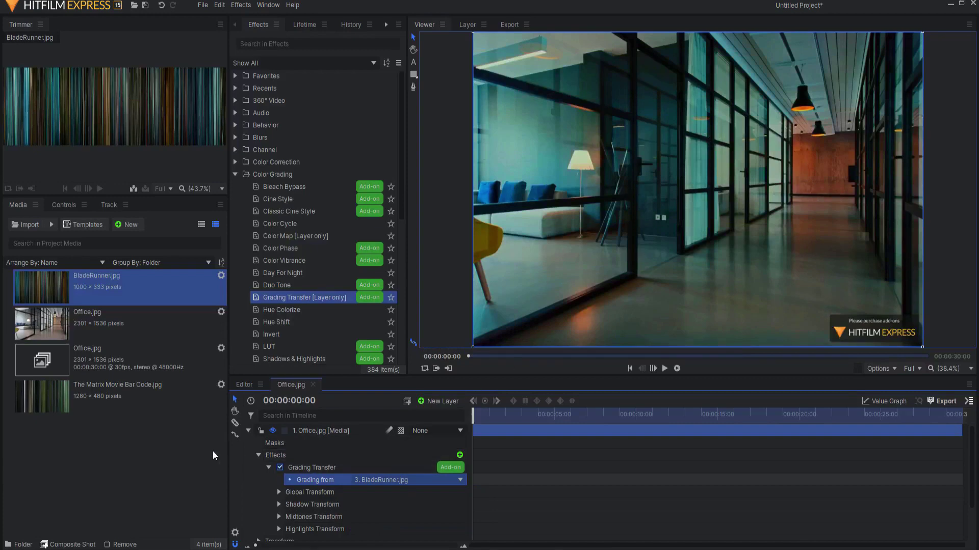
# Preview The Matrix Movie Bar Code and BladeRunner.jpg reference images
pyautogui.click(78, 403)
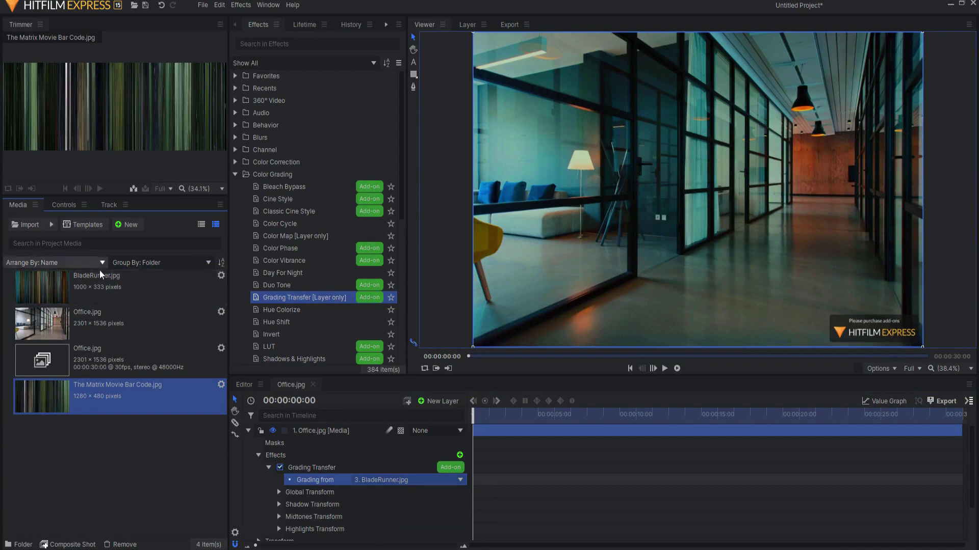
pyautogui.click(94, 286)
pyautogui.click(94, 394)
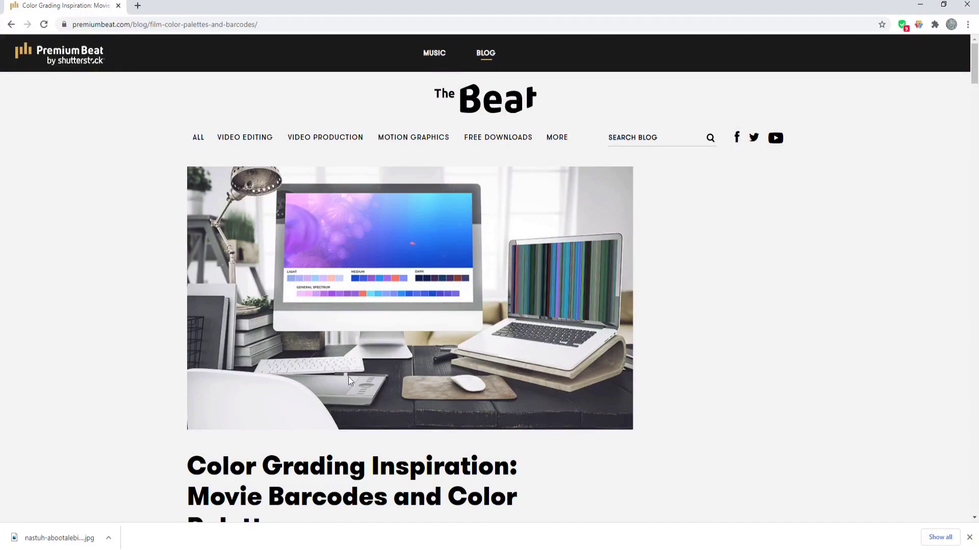
# Scroll the PremiumBeat film colour palettes article down to its Movie Barcode heading
pyautogui.scroll(-1, 749, 310)
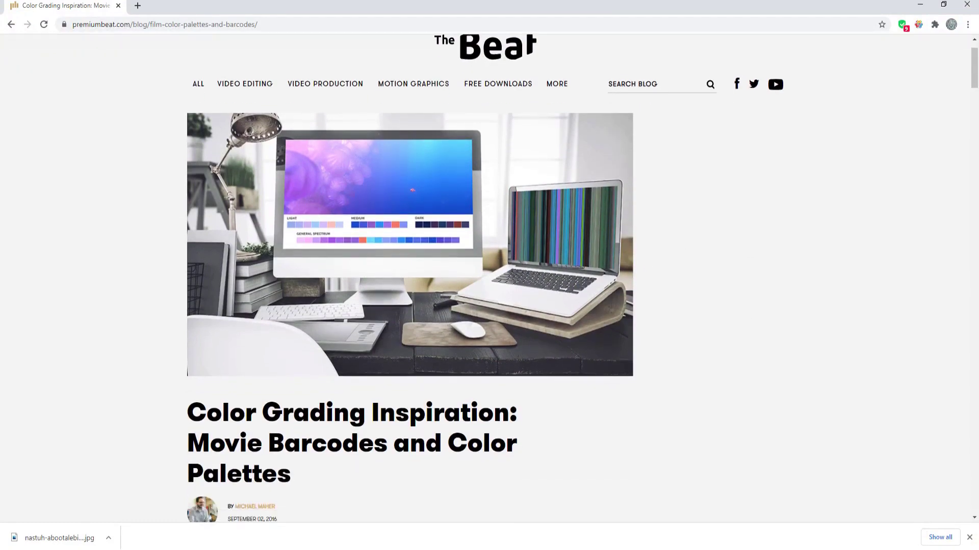
pyautogui.moveTo(975, 71); pyautogui.dragTo(972, 130)
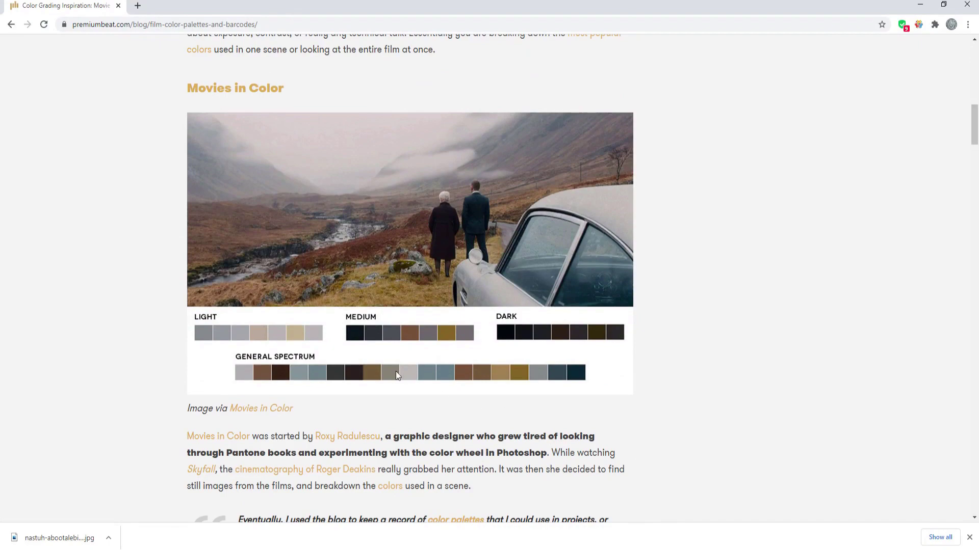
pyautogui.moveTo(976, 135); pyautogui.dragTo(974, 175)
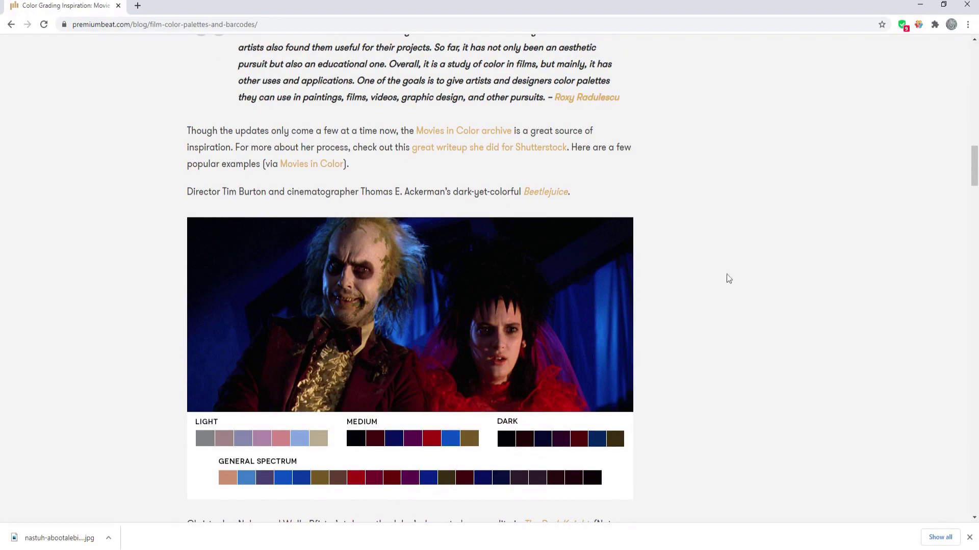
pyautogui.scroll(-8, 730, 265)
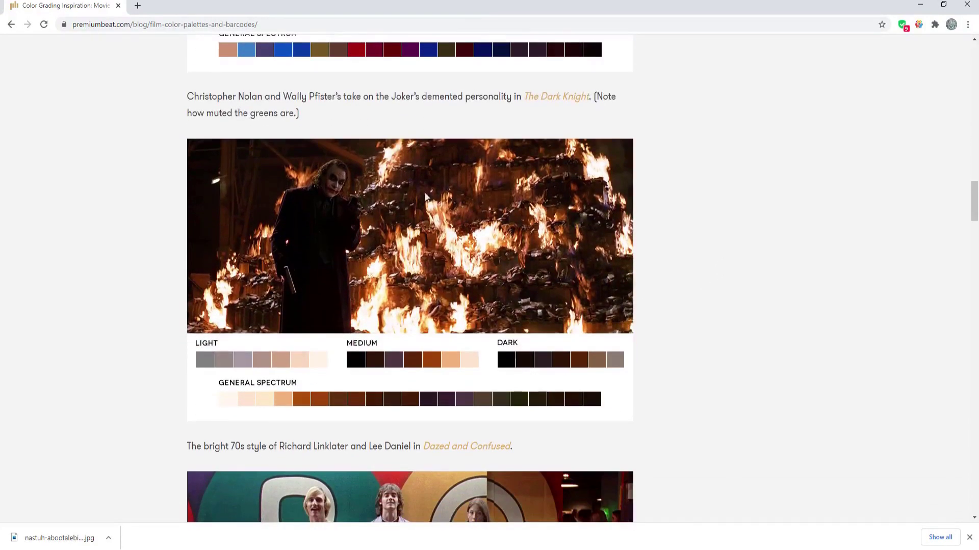
pyautogui.scroll(-4, 729, 285)
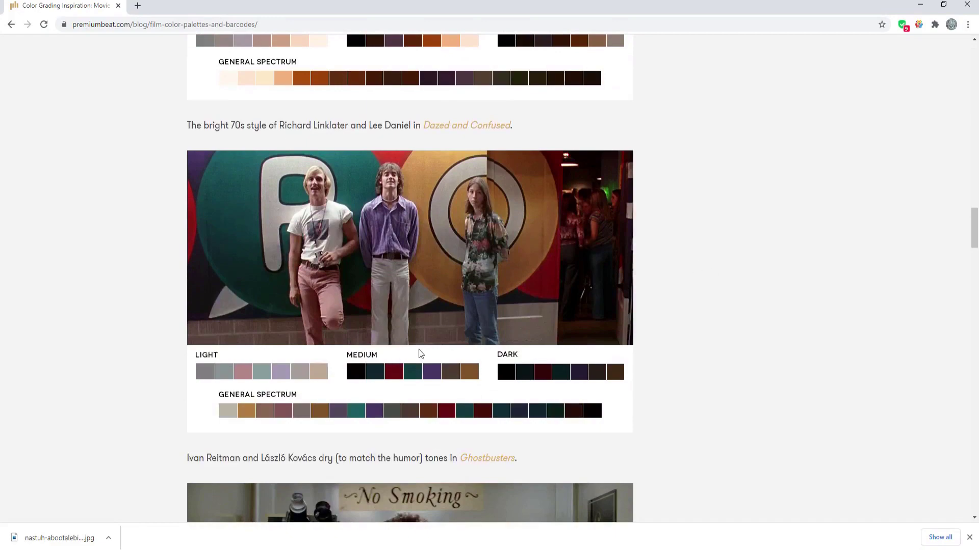
pyautogui.scroll(-7, 695, 285)
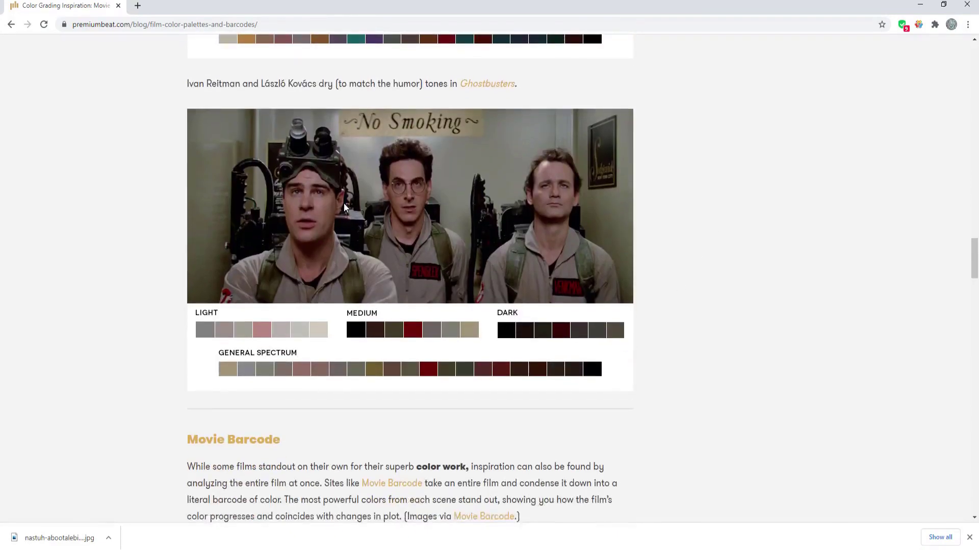
pyautogui.scroll(-4, 643, 255)
# Scroll through the Blade Runner, Wizard of Oz, Hero, Amélie and other movie barcode examples
pyautogui.scroll(-2, 654, 253)
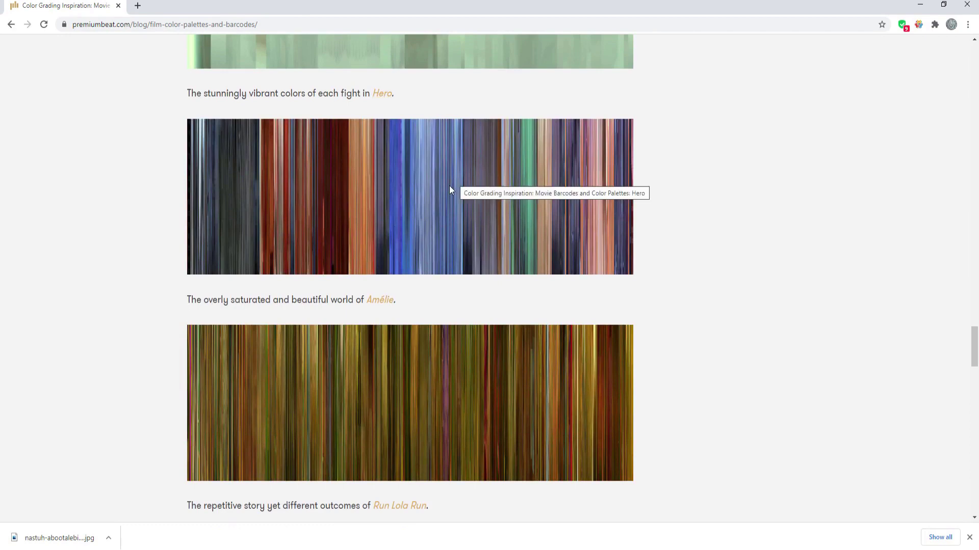
pyautogui.scroll(-6, 481, 153)
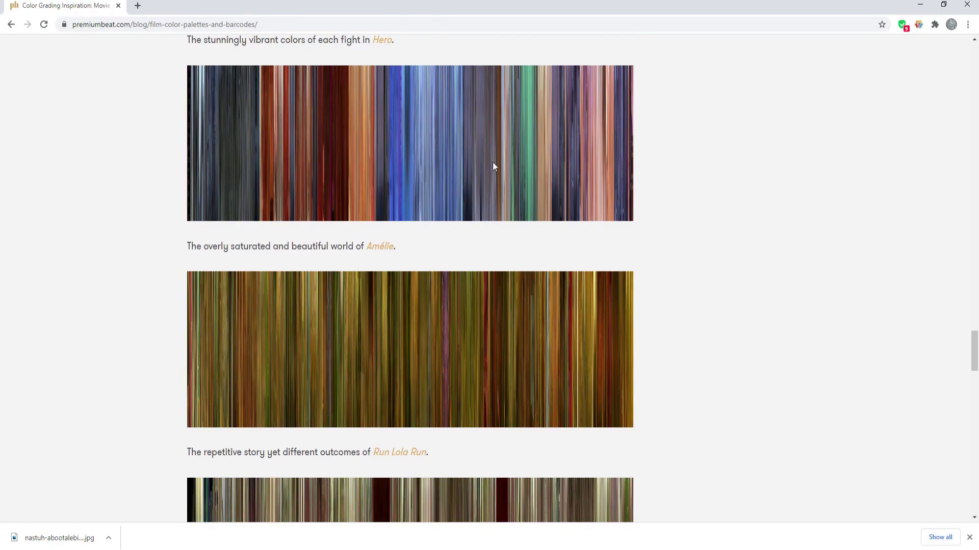
pyautogui.scroll(-9, 502, 175)
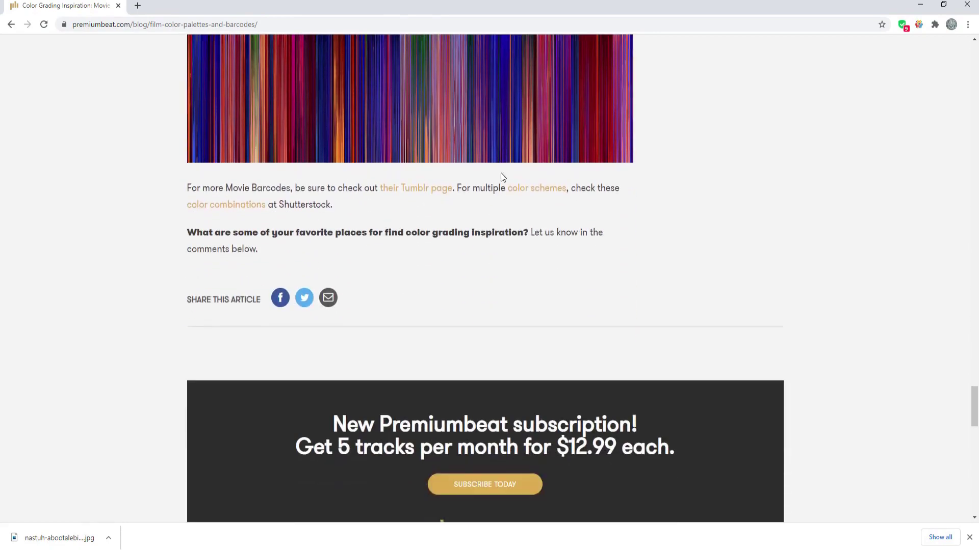
pyautogui.scroll(5, 502, 174)
pyautogui.scroll(1, 501, 178)
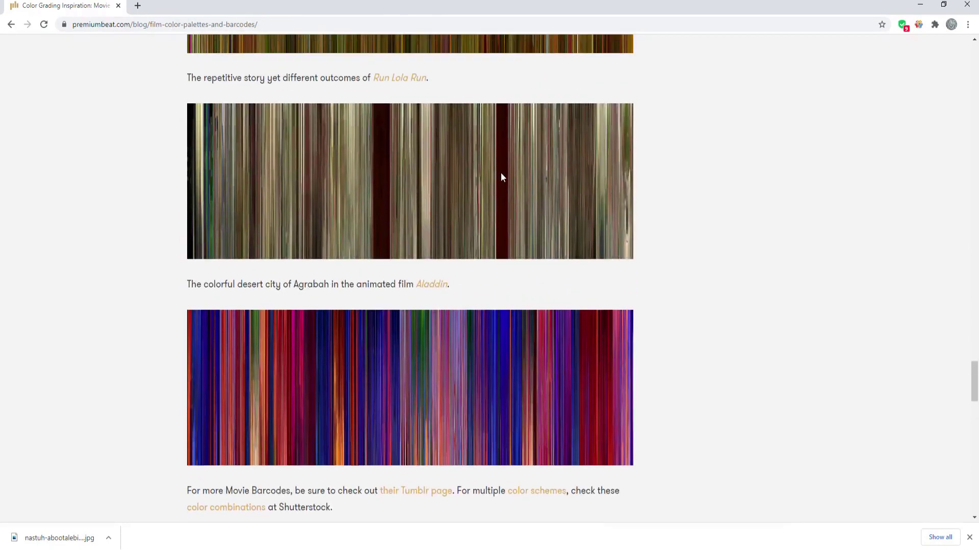
pyautogui.scroll(4, 500, 173)
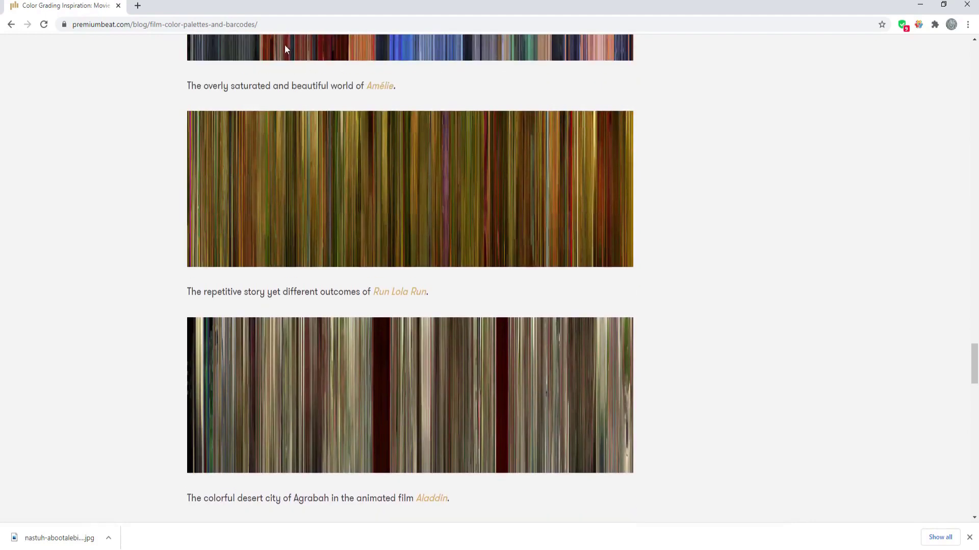